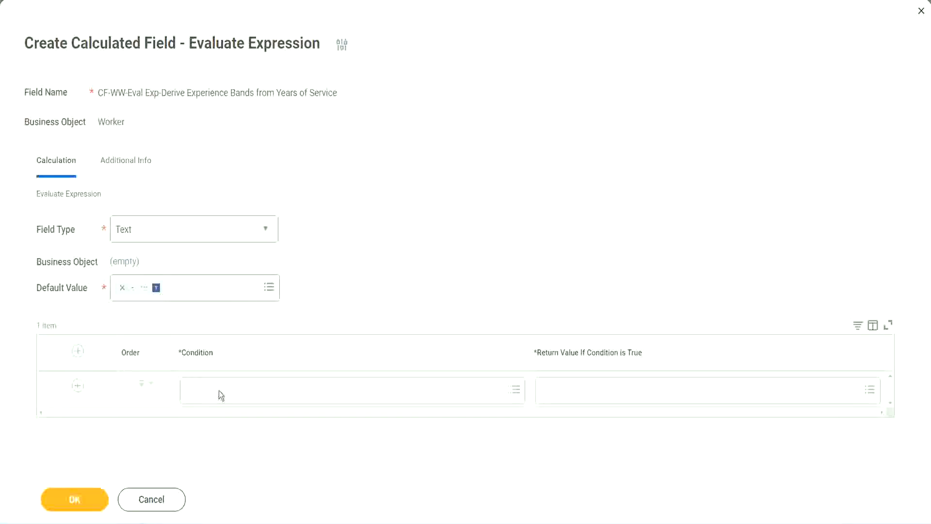
# - Switch to the Notepad++ notes and copy the Field 1 name, CF-WW-TF-Length of Service between 0 and 7 years
pyautogui.click(219, 390)
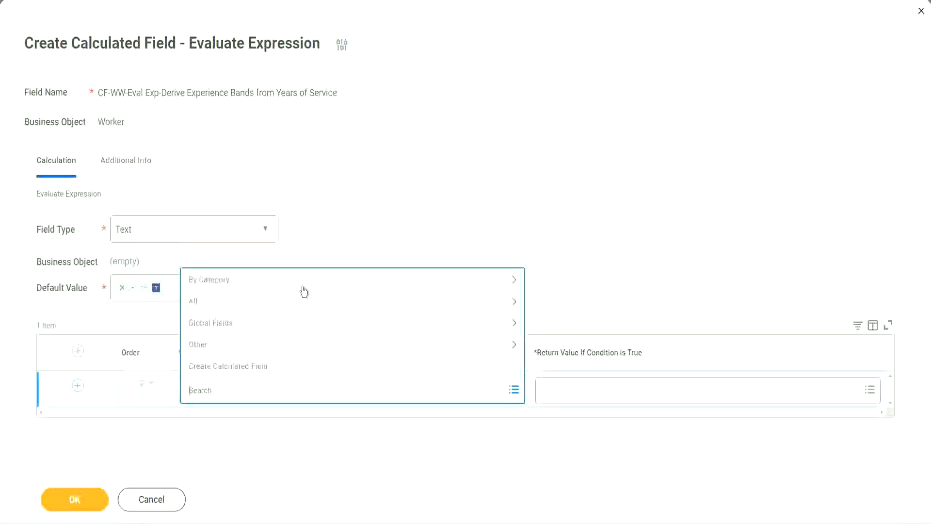
pyautogui.click(356, 215)
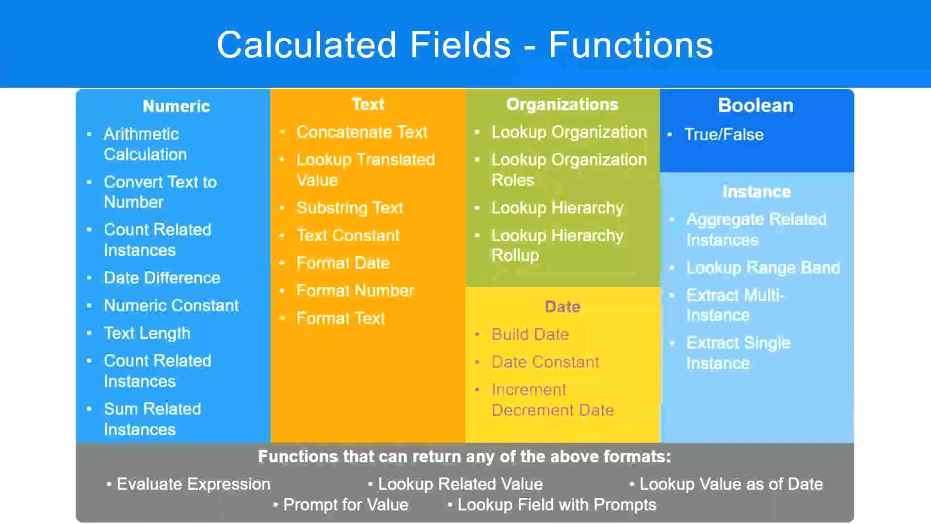
pyautogui.hotkey('alt', 'Tab')
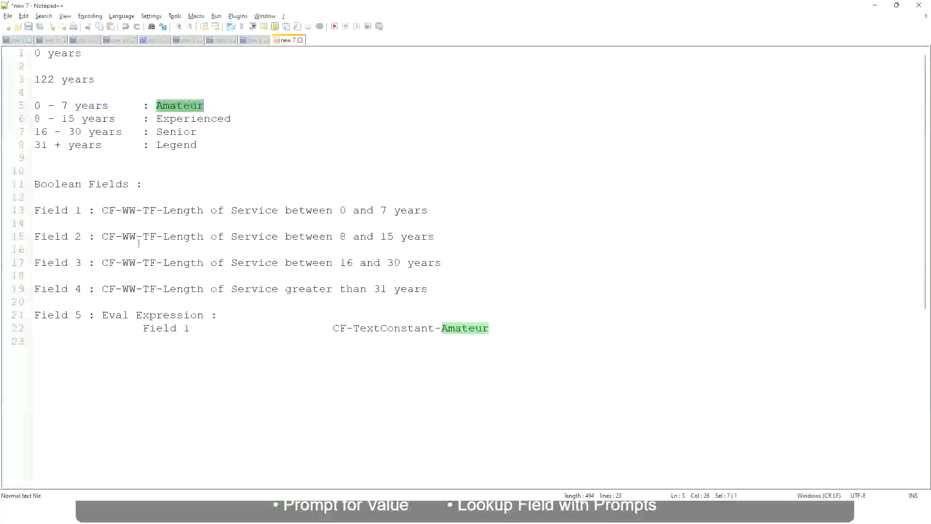
pyautogui.doubleClick(106, 211)
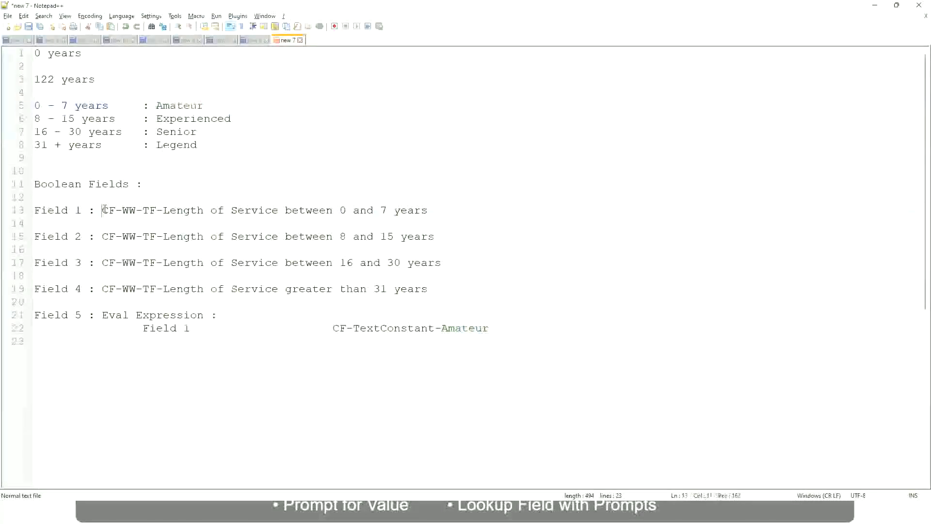
pyautogui.moveTo(161, 211); pyautogui.dragTo(428, 214)
pyautogui.hotkey('ctrl', 'c')
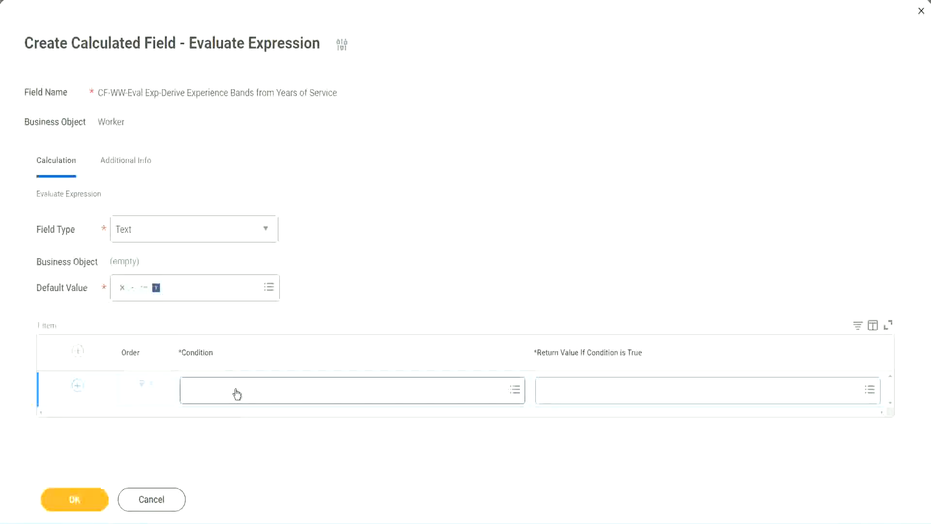
# - Back in the Evaluate Expression field, set the first row's condition to CF-WW-TF-Length of Service between 0 and 7 years
pyautogui.click(237, 393)
pyautogui.hotkey('ctrl', 'v')
pyautogui.press('Return')
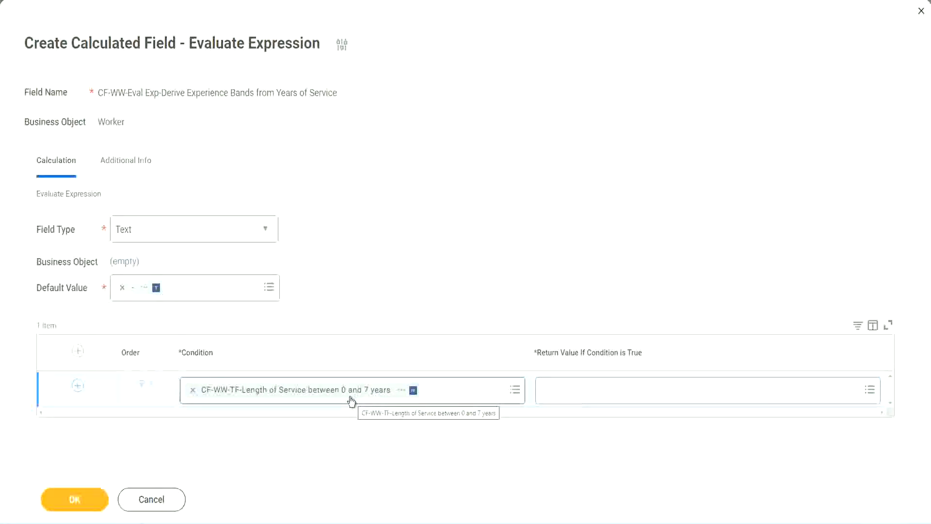
pyautogui.click(604, 393)
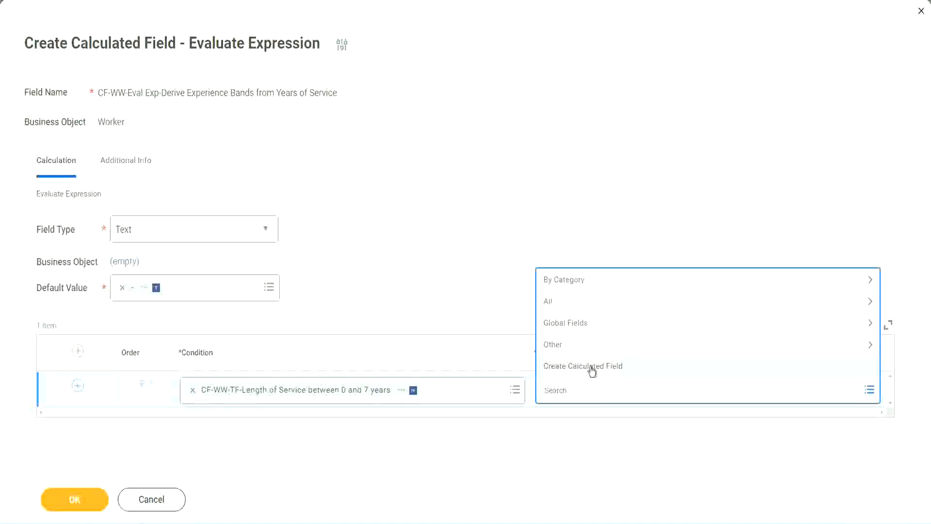
pyautogui.click(538, 237)
pyautogui.click(560, 394)
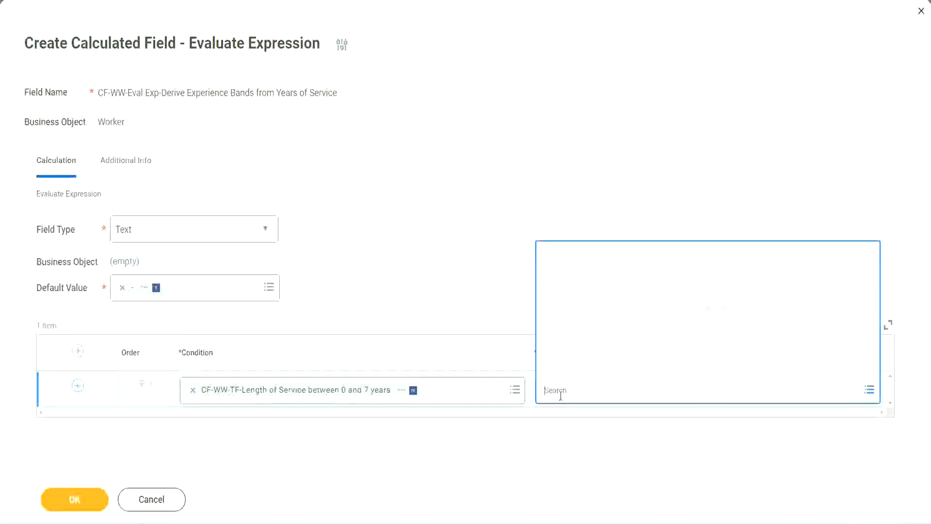
pyautogui.write('Amaterue')
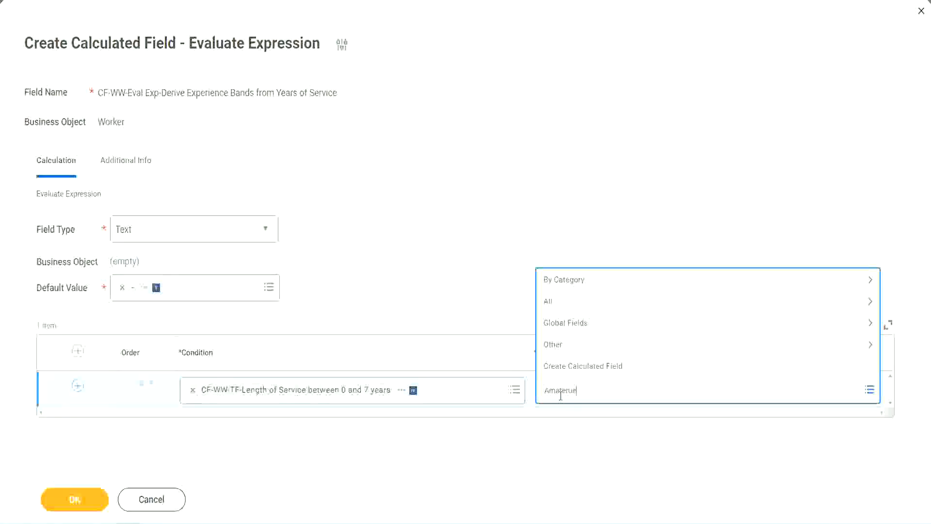
pyautogui.click(470, 281)
pyautogui.click(587, 398)
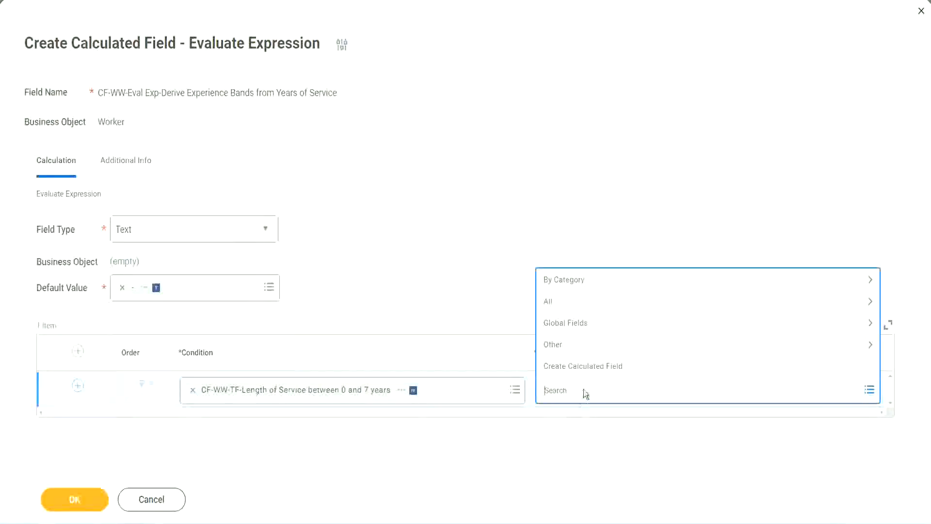
pyautogui.click(469, 282)
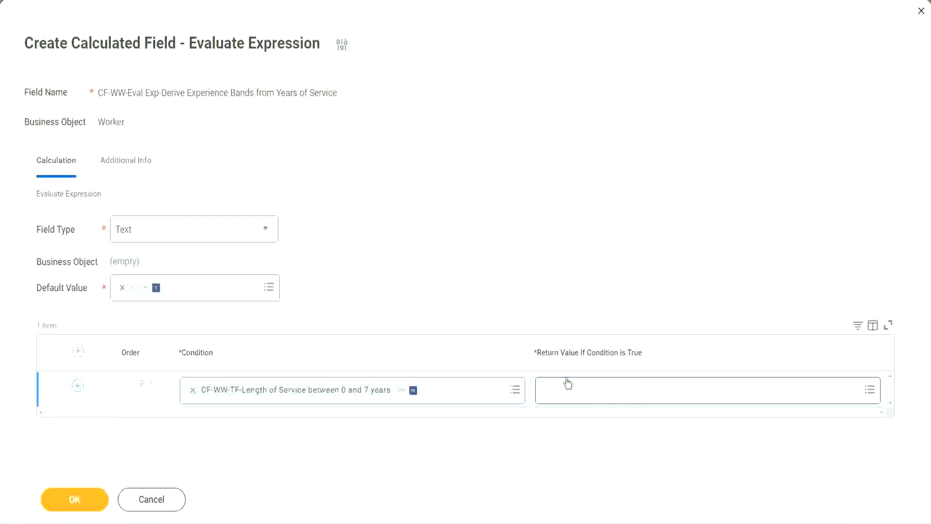
# - Start a new calculated field for the first row's return value and name it CF-WW-TC-Amateur
pyautogui.click(604, 389)
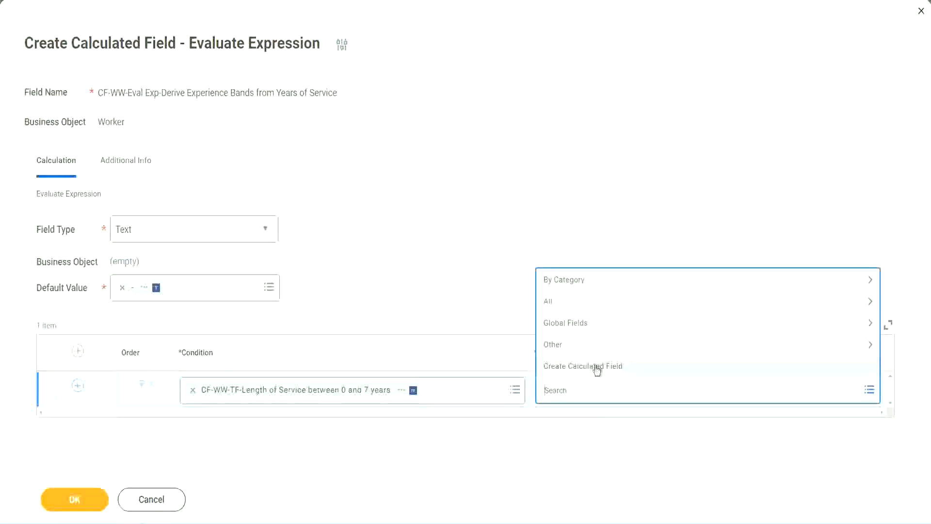
pyautogui.click(596, 368)
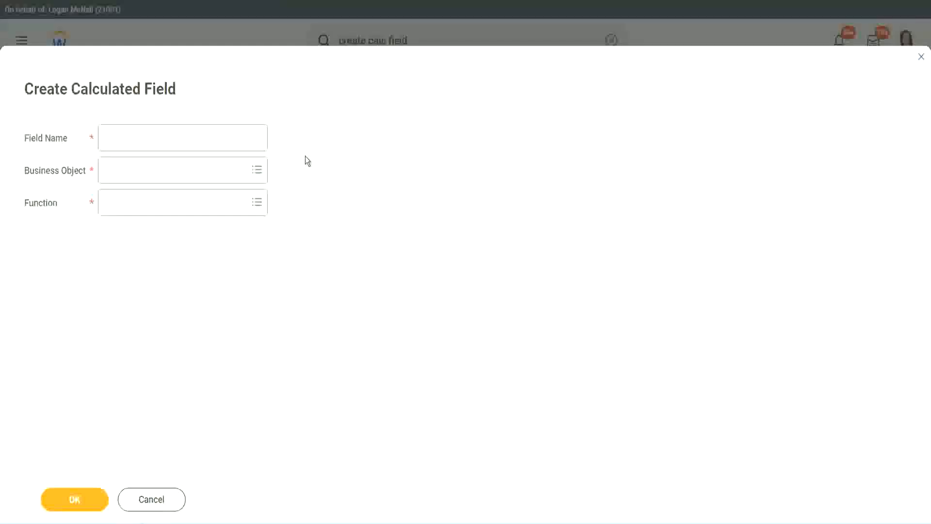
pyautogui.click(115, 138)
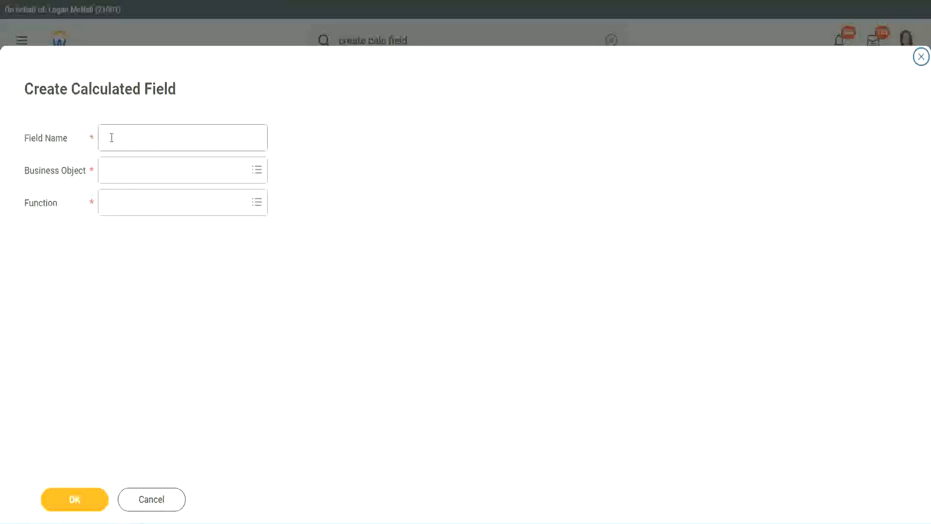
pyautogui.write('CF')
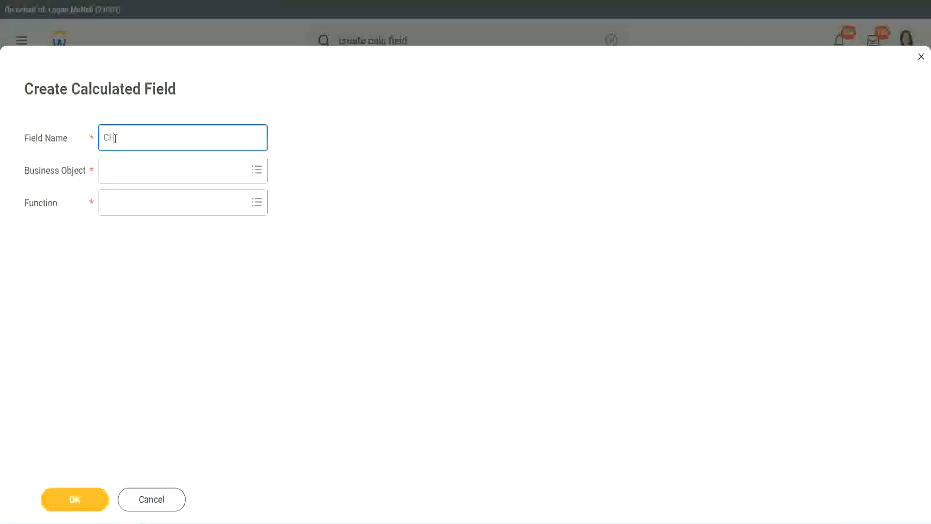
pyautogui.write('_TC')
pyautogui.write('-Am')
pyautogui.write('ateur')
pyautogui.click(116, 138)
pyautogui.write('WW')
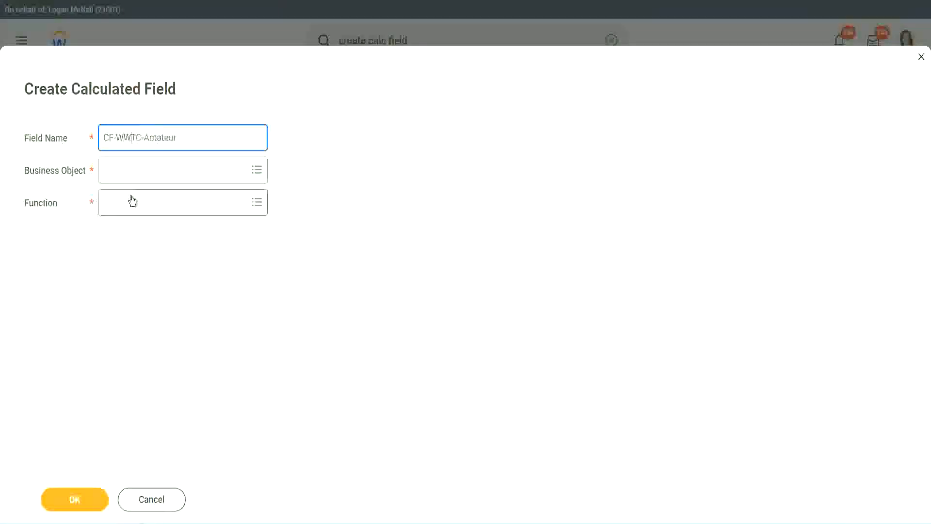
pyautogui.write('-')
pyautogui.click(132, 171)
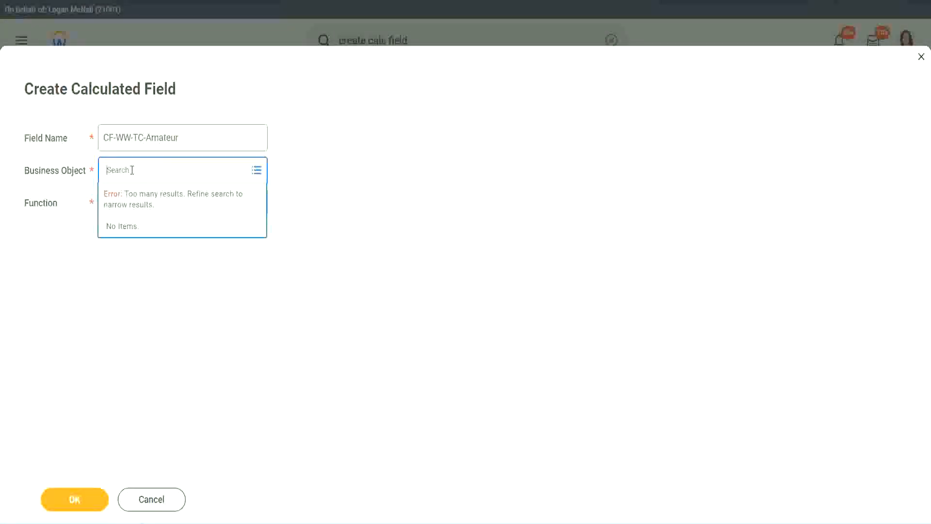
pyautogui.write('worker')
pyautogui.press('BackSpace')
pyautogui.press('BackSpace')
pyautogui.press('BackSpace')
pyautogui.press('BackSpace')
pyautogui.press('BackSpace')
pyautogui.press('BackSpace')
# - Set the new calculated field's business object to Global
pyautogui.write('global')
pyautogui.press('Return')
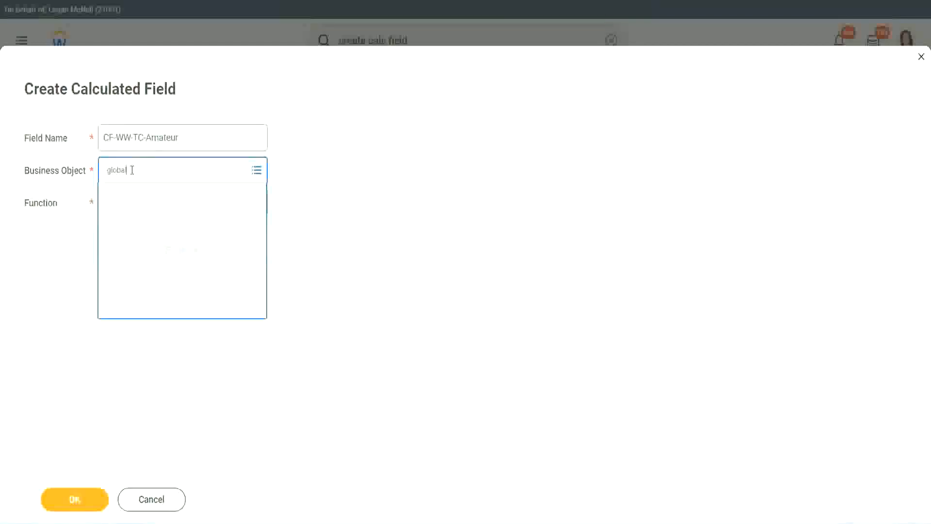
pyautogui.click(145, 227)
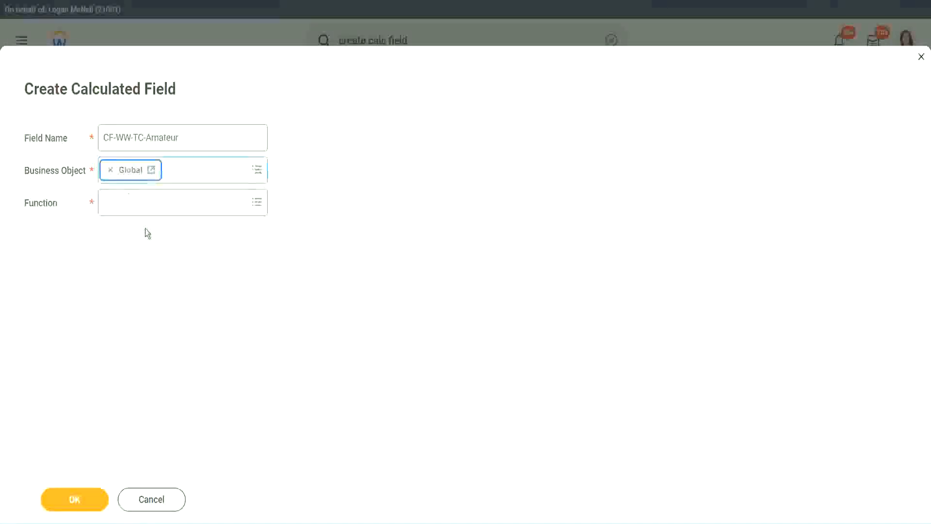
# - Copy the word Amateur from the new calculated field's name
pyautogui.tripleClick(213, 140)
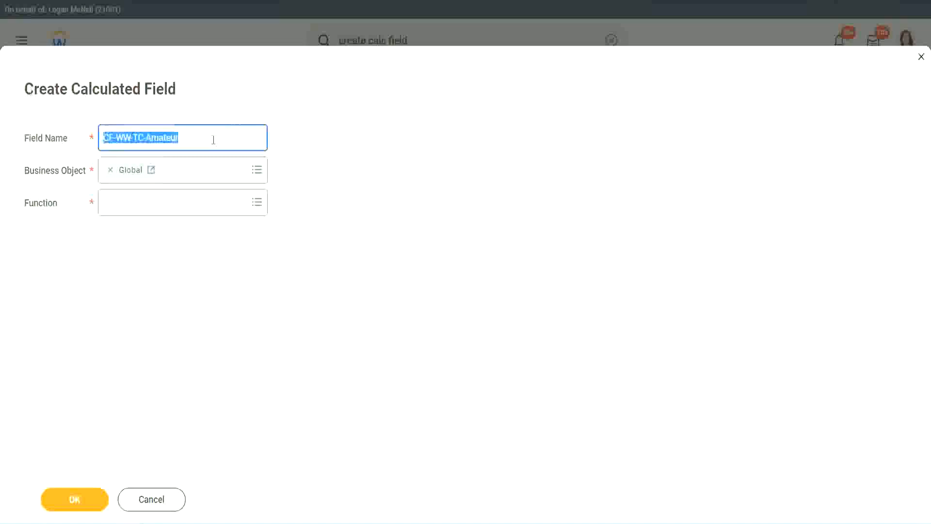
pyautogui.click(204, 140)
pyautogui.doubleClick(182, 136)
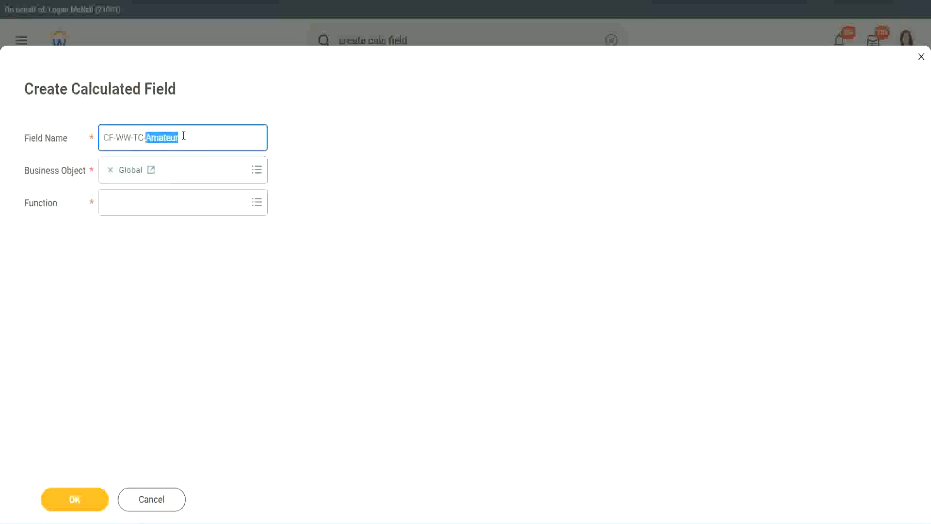
pyautogui.click(193, 135)
pyautogui.doubleClick(175, 138)
pyautogui.hotkey('ctrl', 'c')
# - Choose Text Constant as the new field's function and continue to its definition
pyautogui.click(128, 202)
pyautogui.write('text const')
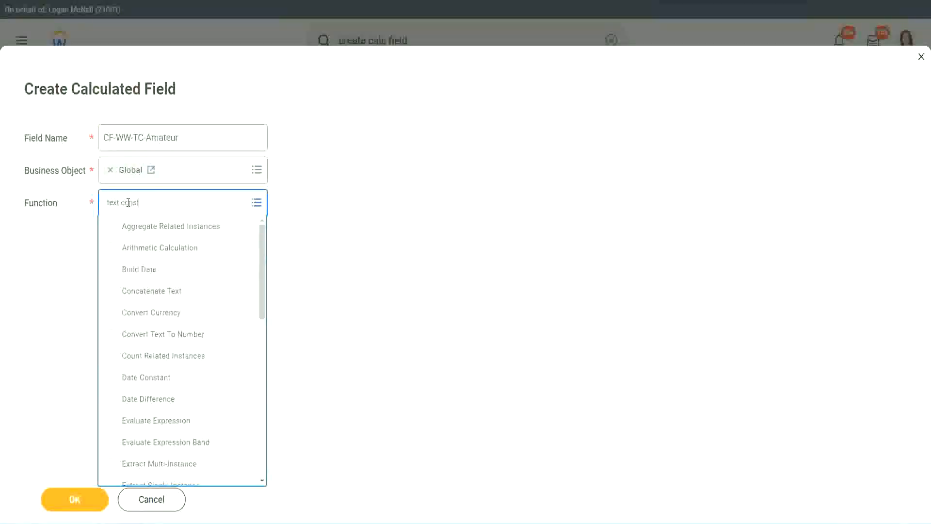
pyautogui.press('Return')
pyautogui.click(77, 507)
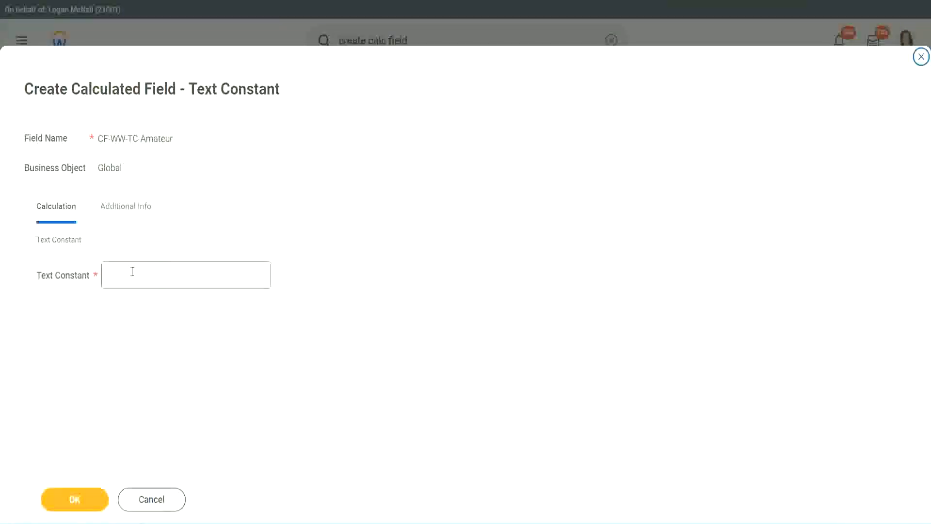
# - Set the text constant to Amateur and save the field as the first row's return value
pyautogui.click(151, 272)
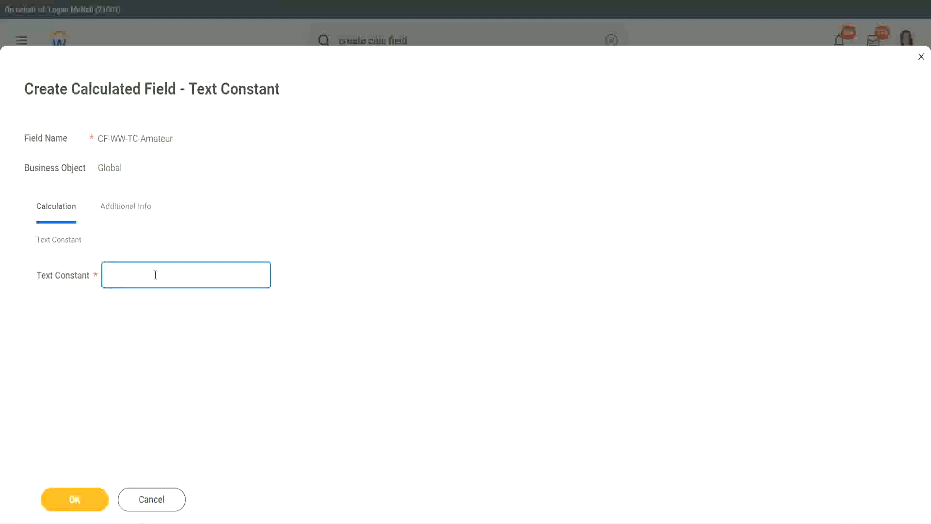
pyautogui.hotkey('ctrl', 'v')
pyautogui.click(71, 502)
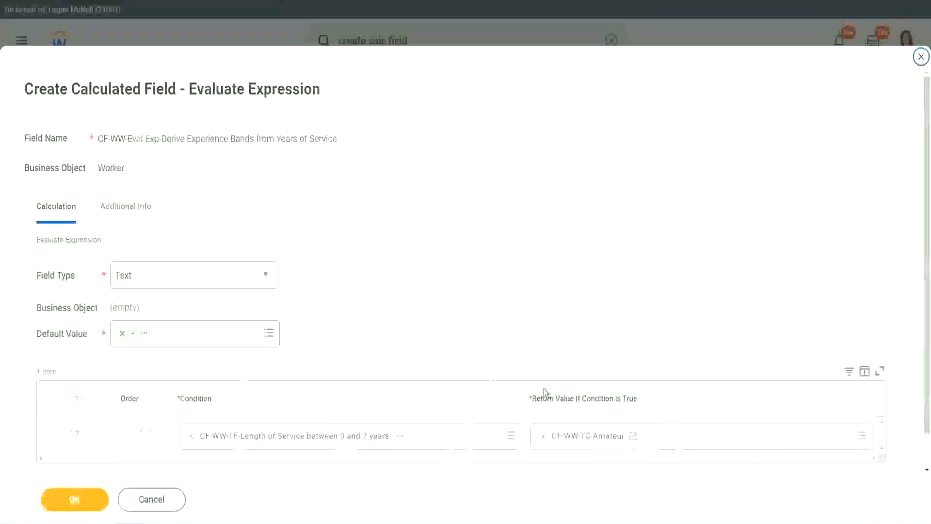
# - Copy the text of the CF-WW-TC-Amateur return value and add three empty rows to the condition table
pyautogui.rightClick(578, 438)
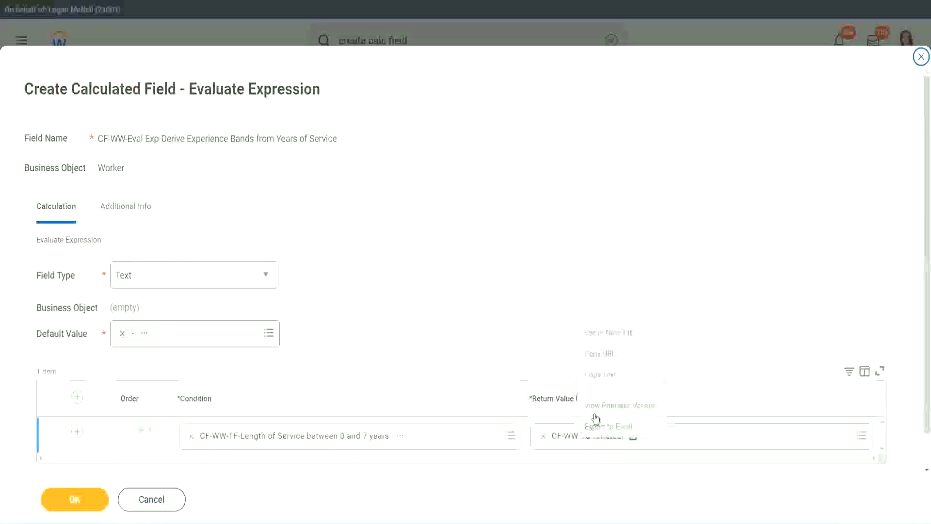
pyautogui.click(608, 376)
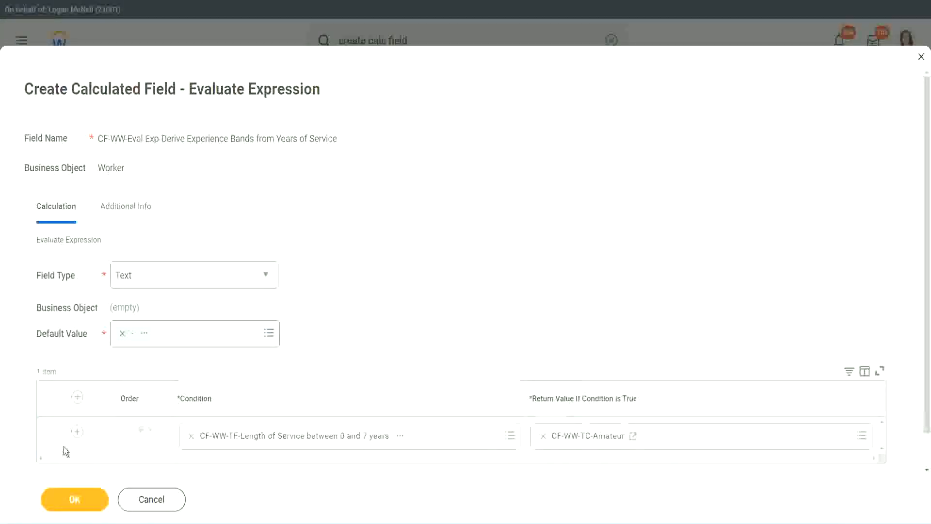
pyautogui.click(77, 432)
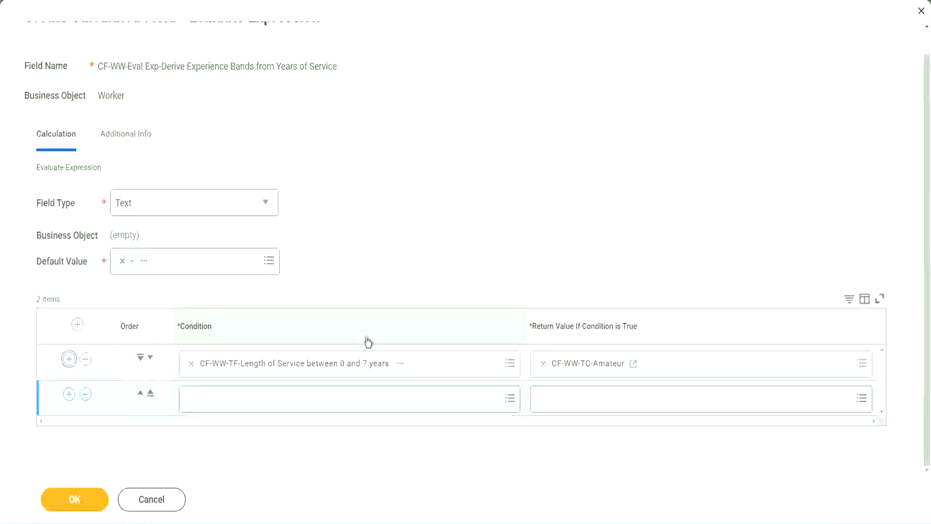
pyautogui.click(68, 393)
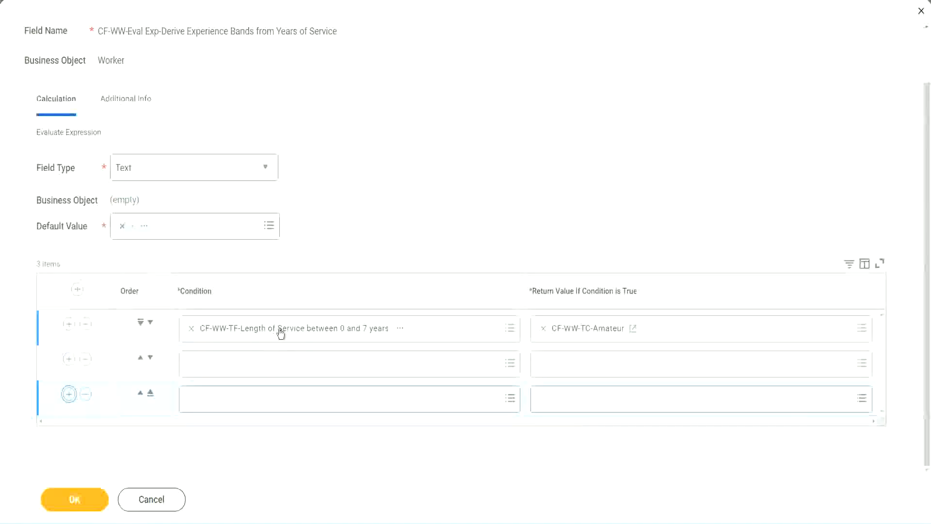
# - Set the second row's condition to CF-WW-TF-Length of Service between 8 and 15 years, found by searching cf-ww-tf
pyautogui.click(229, 367)
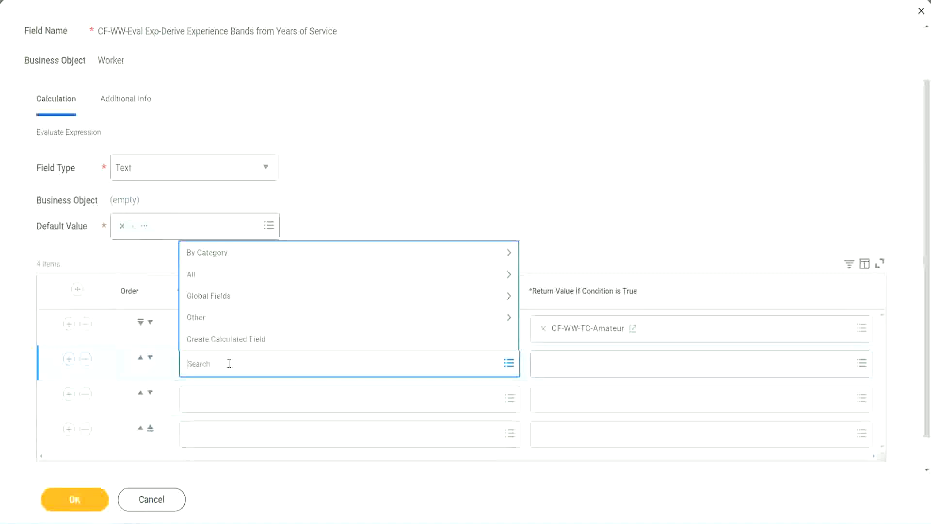
pyautogui.write('cf-ww')
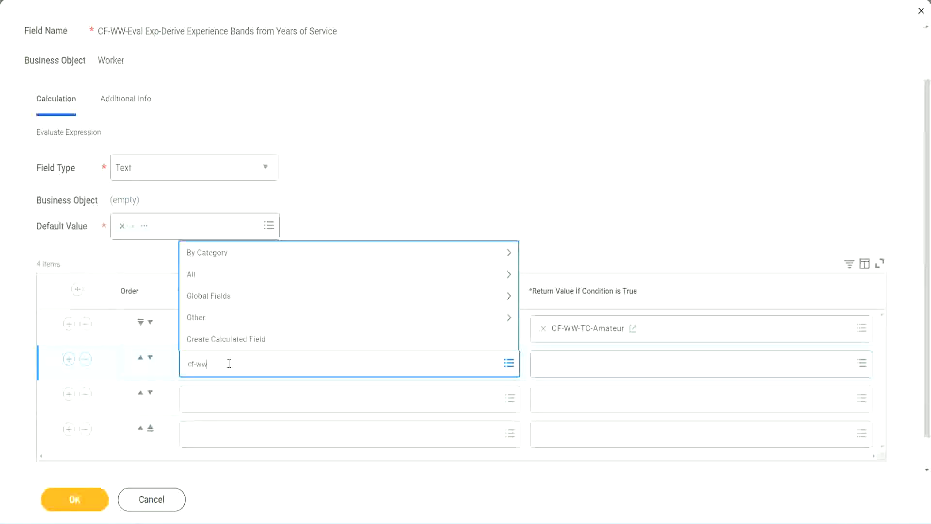
pyautogui.write('-tf')
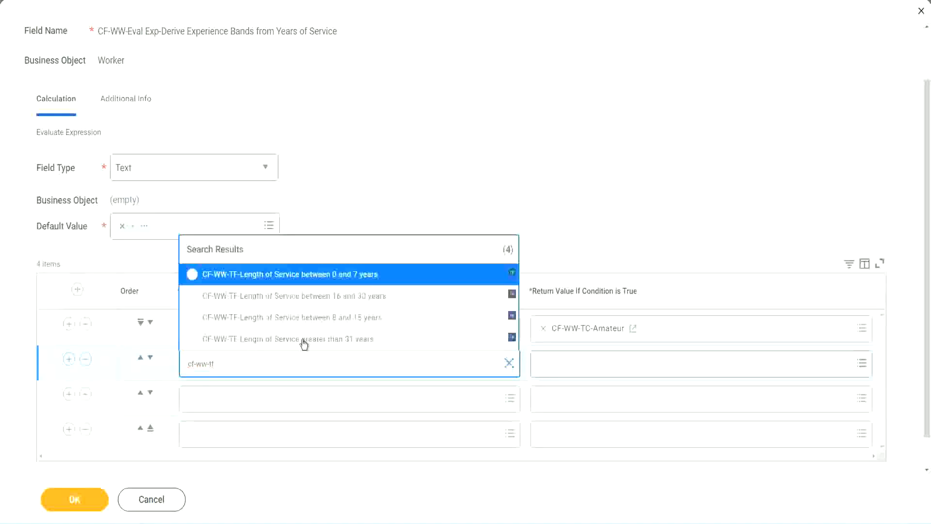
pyautogui.click(357, 319)
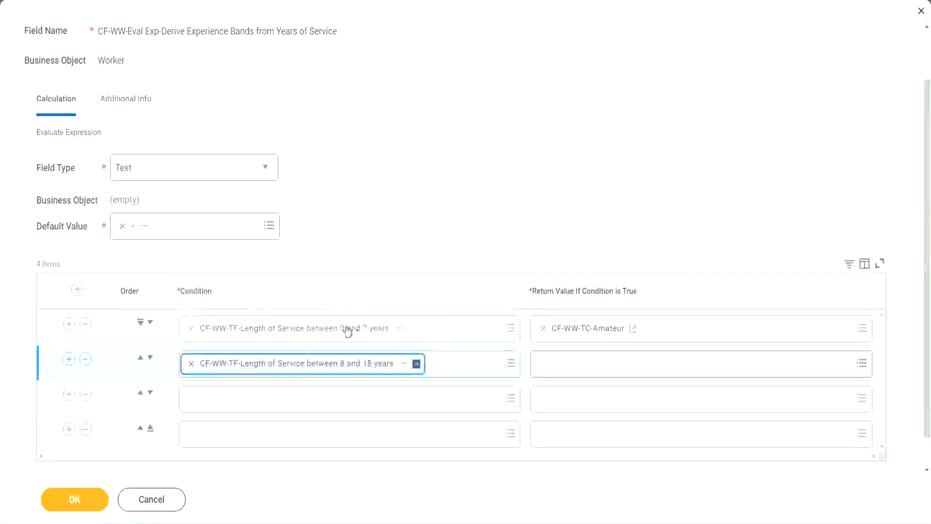
# - Set the third row's condition to CF-WW-TF-Length of Service between 16 and 30 years, found by searching cf-ww-tf
pyautogui.click(235, 399)
pyautogui.write('cf')
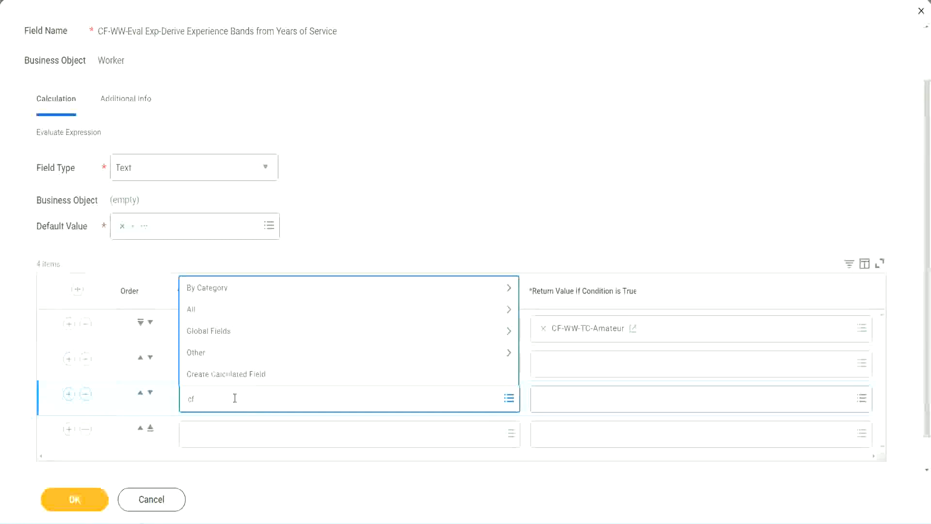
pyautogui.write('-ww-tf')
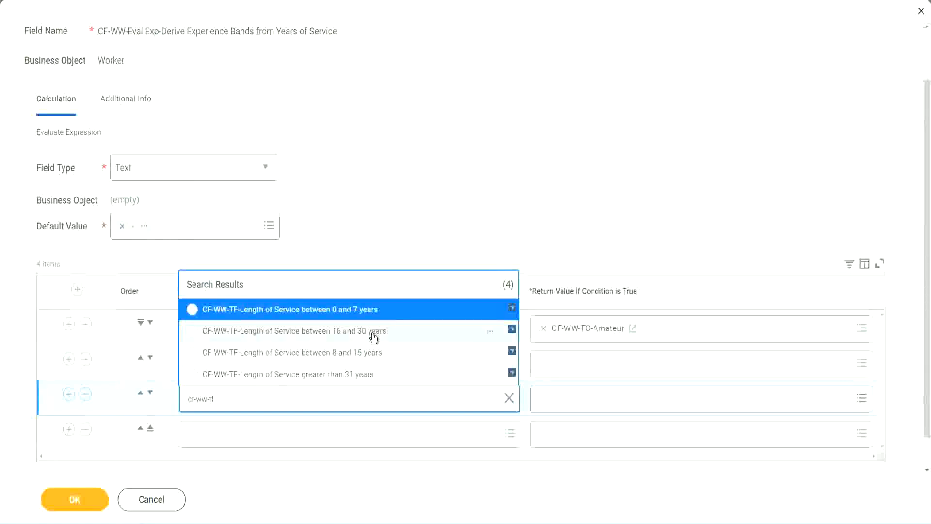
pyautogui.click(374, 335)
# - Set the fourth row's condition to CF-WW-TF-Length of Service greater than 31 years, found by searching cf-ww tf 31
pyautogui.click(219, 436)
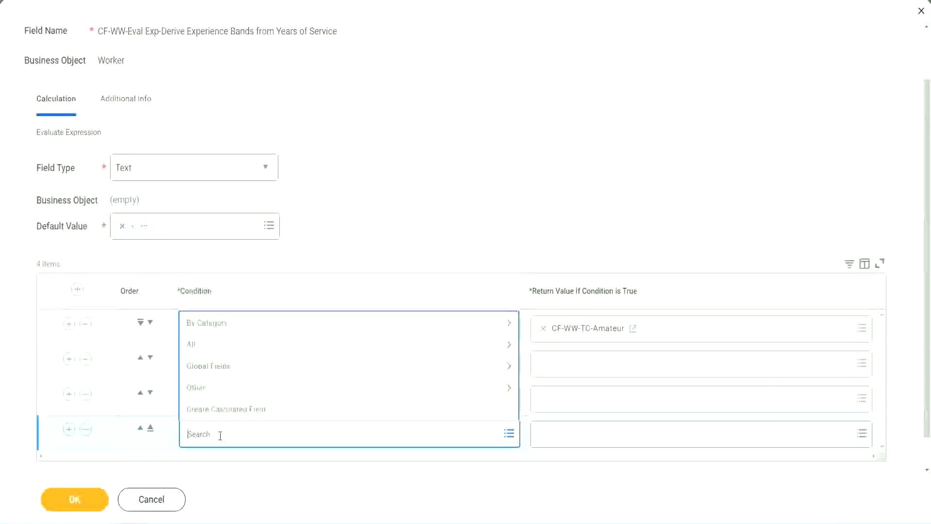
pyautogui.write('cf-ww')
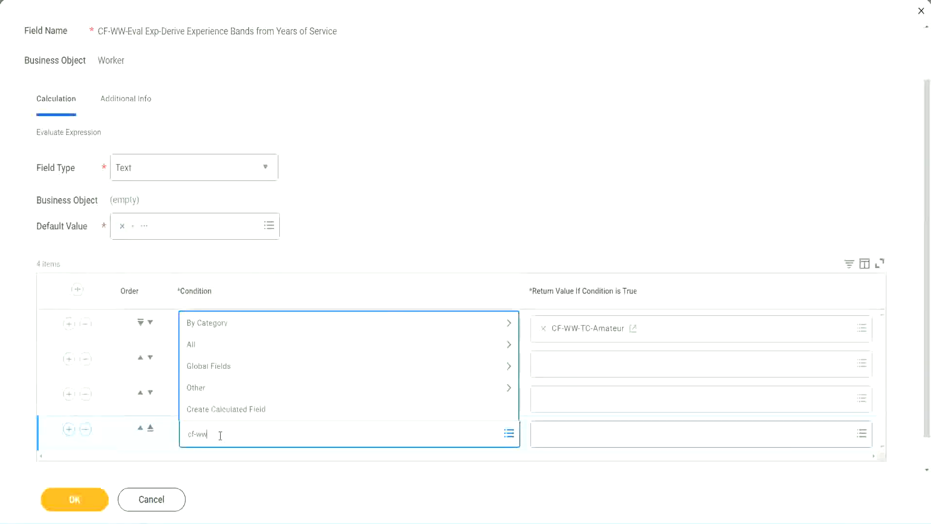
pyautogui.write(' tf 31')
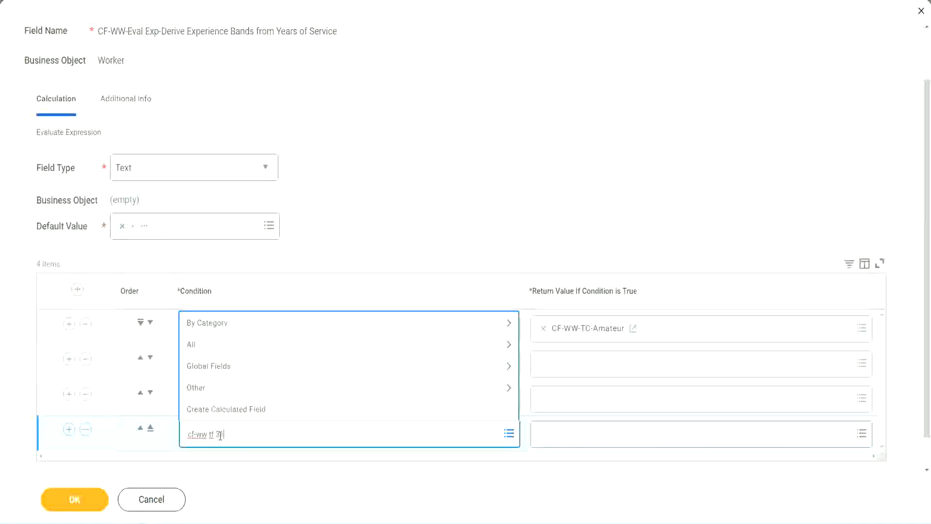
pyautogui.press('Return')
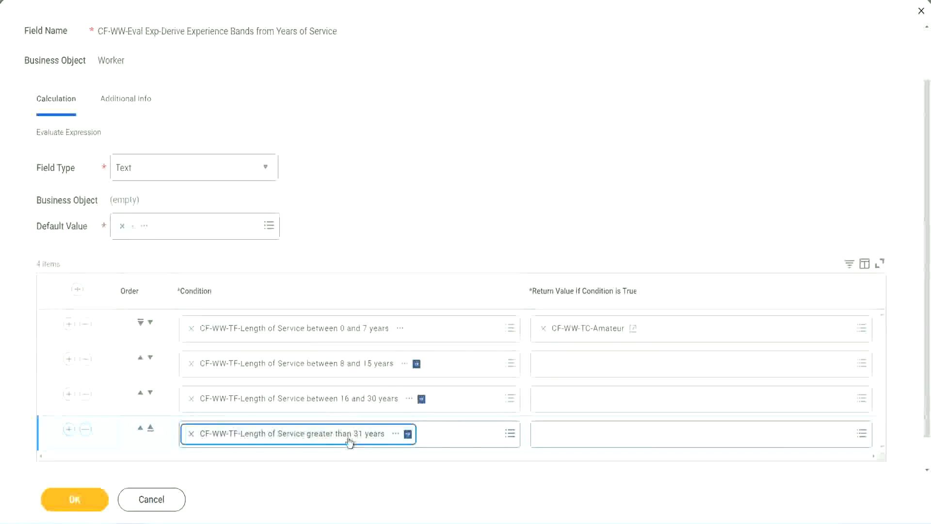
pyautogui.click(418, 200)
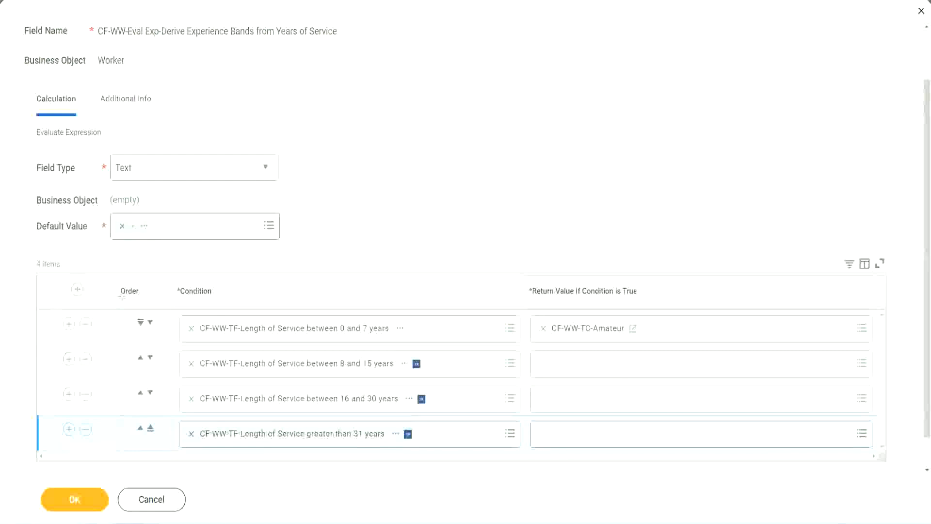
# - Try evaluating the 8 to 15 years condition ahead of the 0 to 7 years condition by reordering the rows
pyautogui.moveTo(105, 284); pyautogui.dragTo(103, 380)
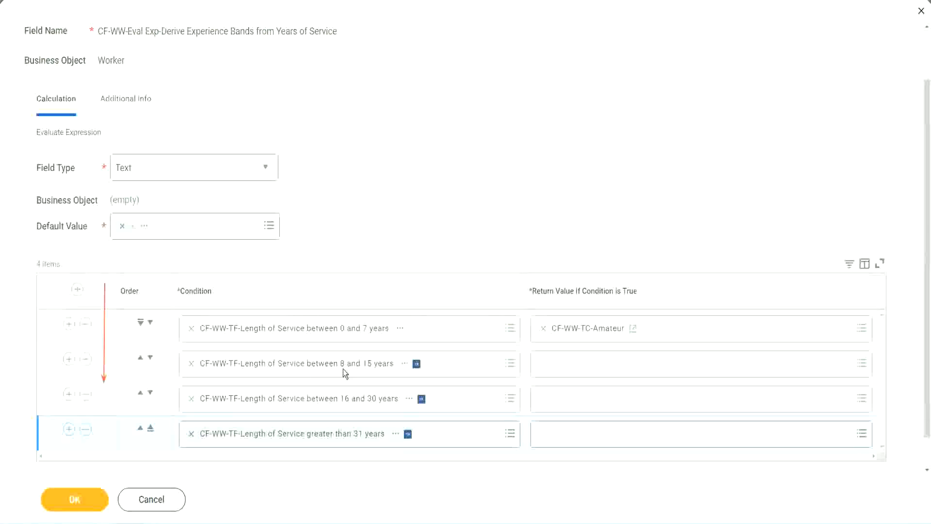
pyautogui.click(141, 359)
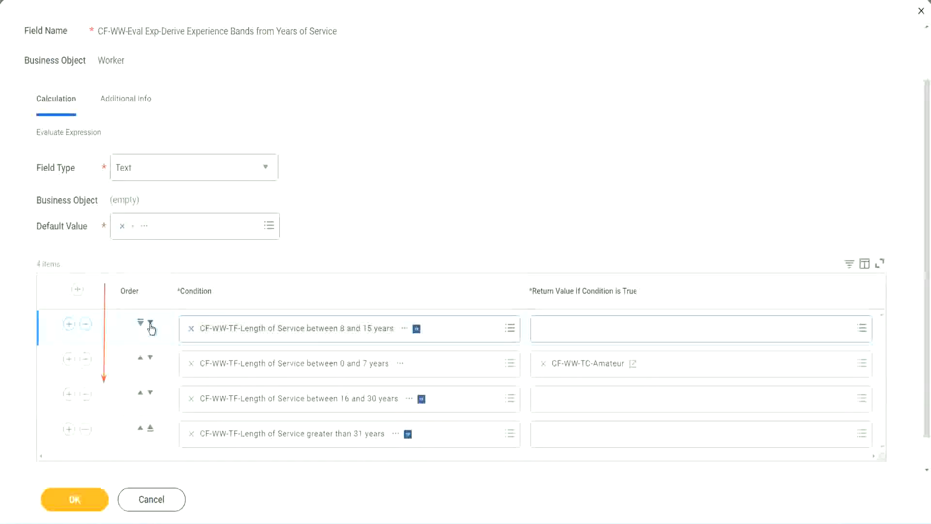
pyautogui.click(150, 322)
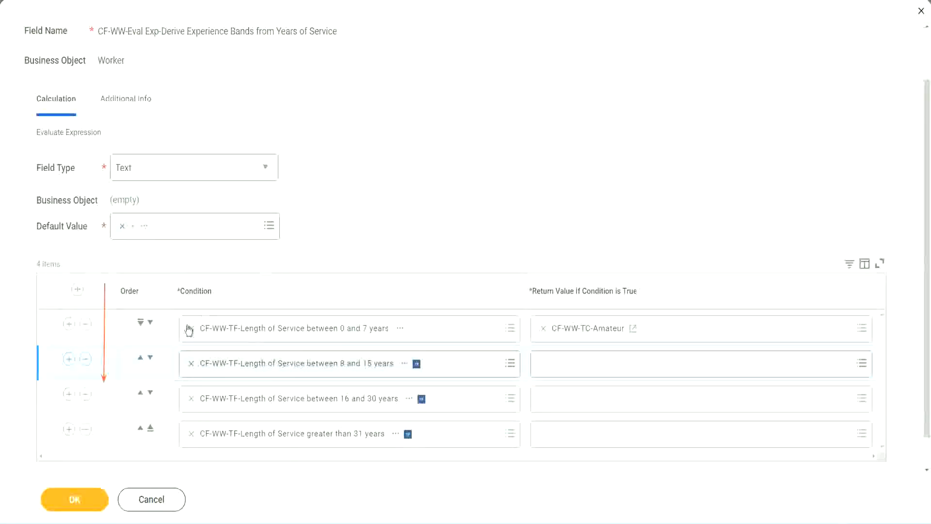
pyautogui.click(140, 358)
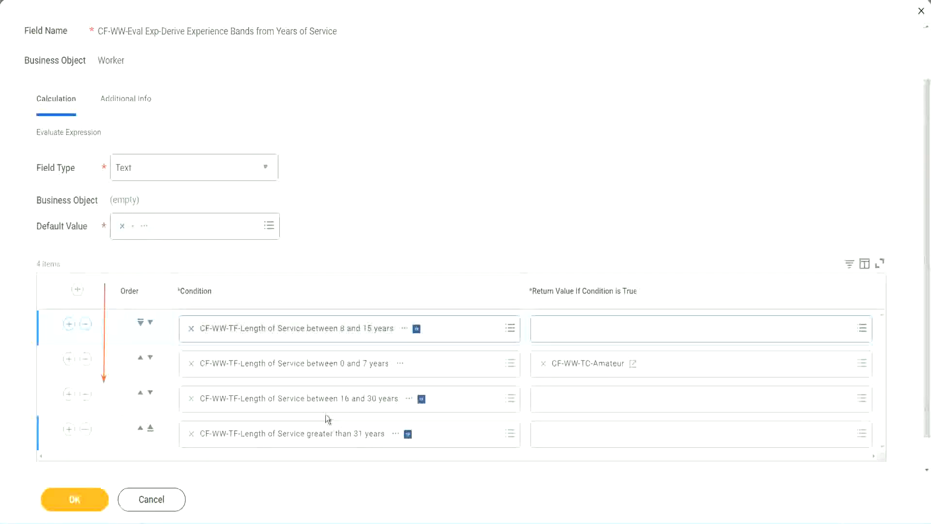
# - Copy the text of the CF-WW-TC-Amateur return value and move the 8 to 15 years row back below the 0 to 7 years row
pyautogui.rightClick(590, 371)
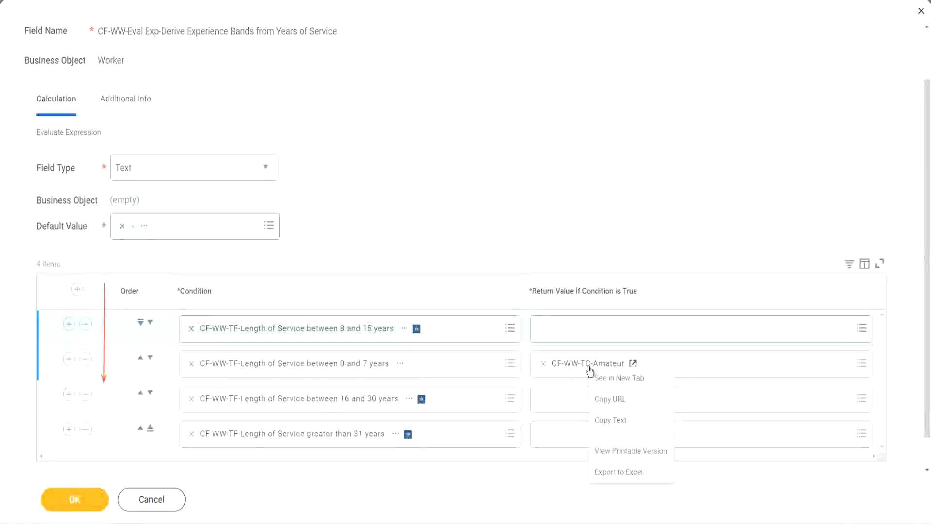
pyautogui.click(609, 418)
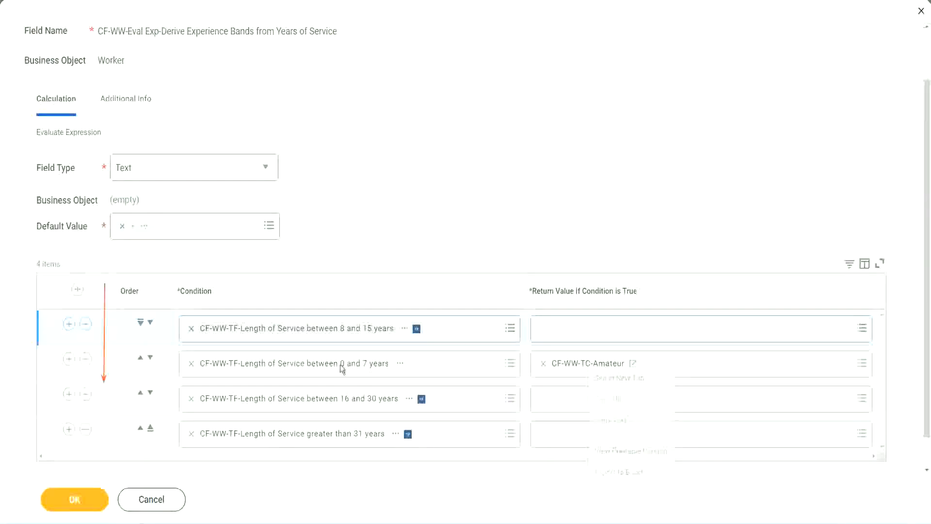
pyautogui.click(150, 322)
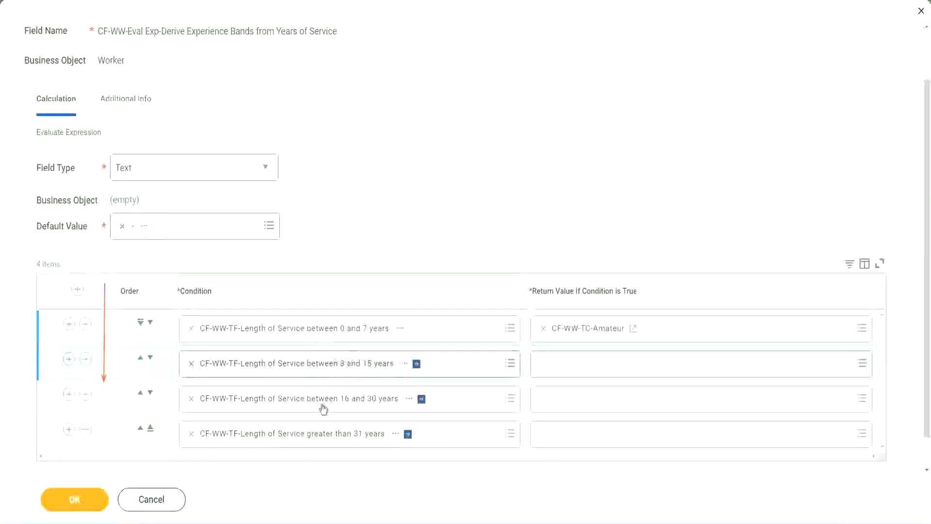
# - Create a calculated field for the second row's return value, named CF-WW-TC-Experienced, with business object Global and function Text Constant
pyautogui.click(546, 364)
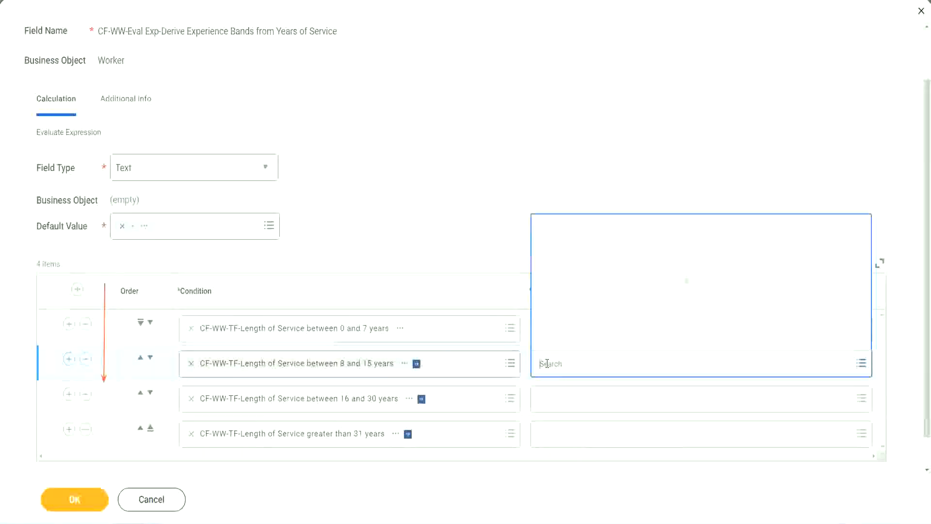
pyautogui.click(577, 340)
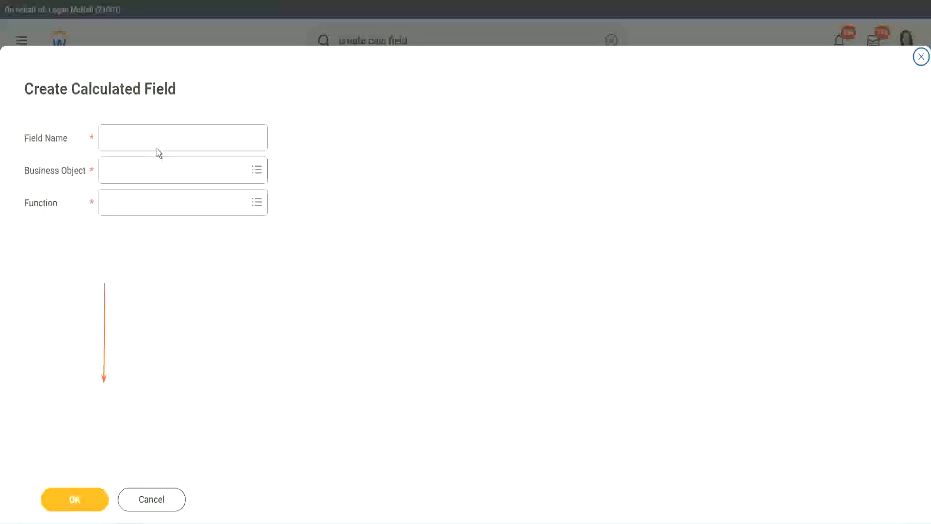
pyautogui.click(148, 138)
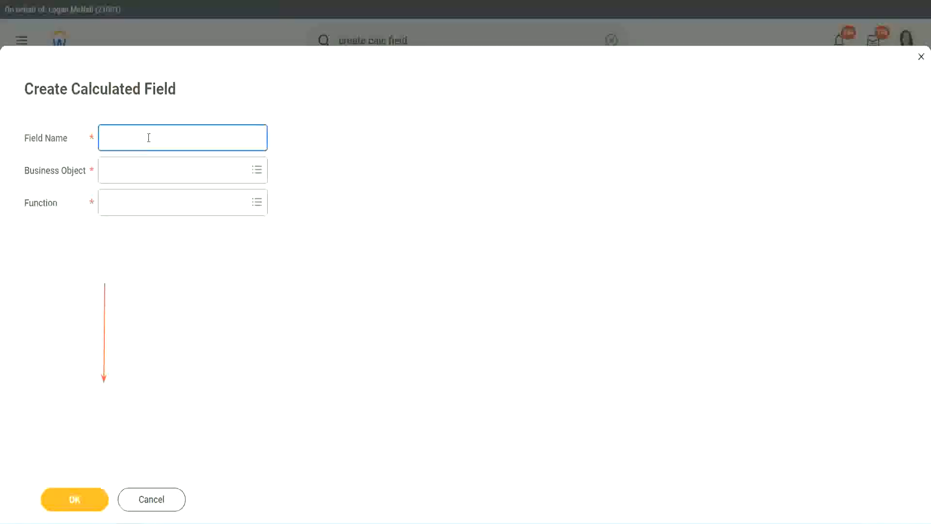
pyautogui.hotkey('ctrl', 'v')
pyautogui.doubleClick(177, 138)
pyautogui.write('Experienced')
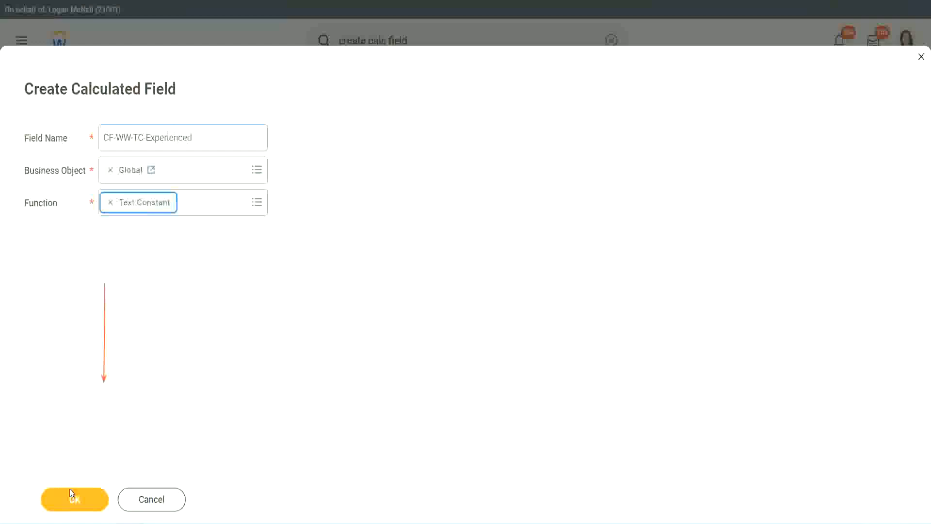
pyautogui.click(69, 488)
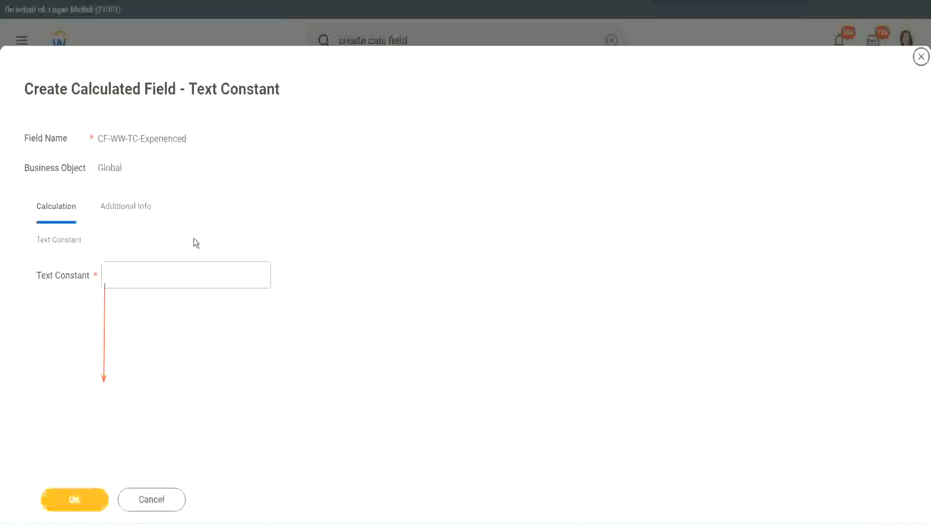
# - Set the text constant to Experienced and save the field as the second row's return value
pyautogui.click(141, 276)
pyautogui.write('Ex')
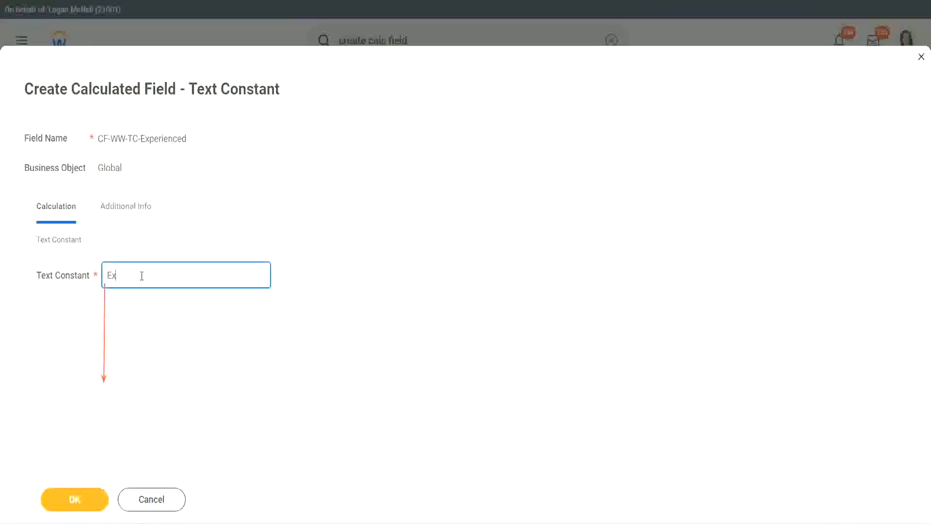
pyautogui.write('perienced')
pyautogui.click(77, 498)
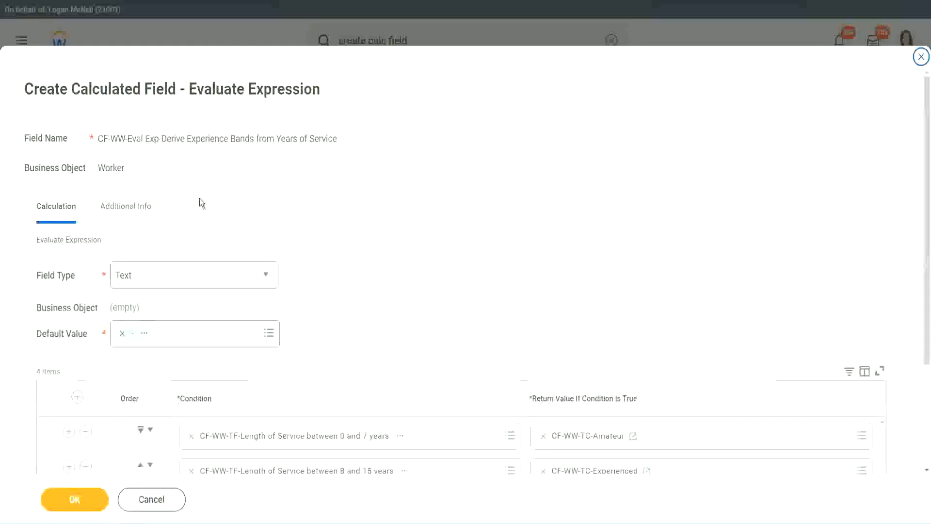
# - Start a new calculated field for the third row's return value, named CF-WW-TC-Senior, on the Global business object
pyautogui.scroll(-3, 429, 253)
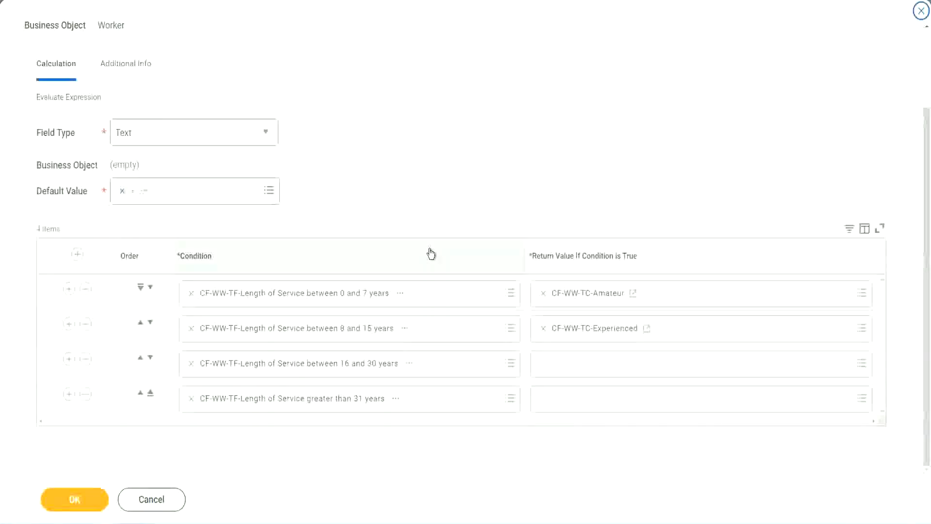
pyautogui.click(580, 368)
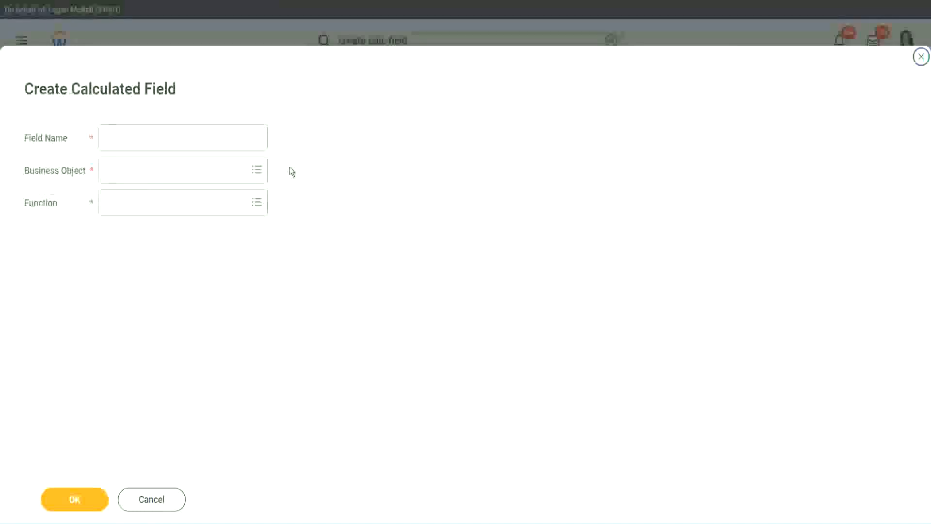
pyautogui.click(197, 137)
pyautogui.hotkey('ctrl', 'v')
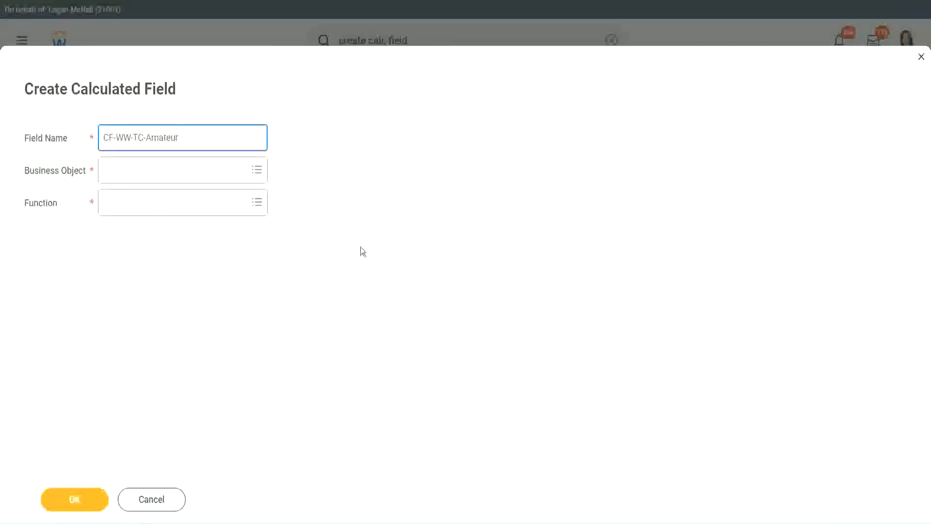
pyautogui.click(107, 171)
pyautogui.write('global')
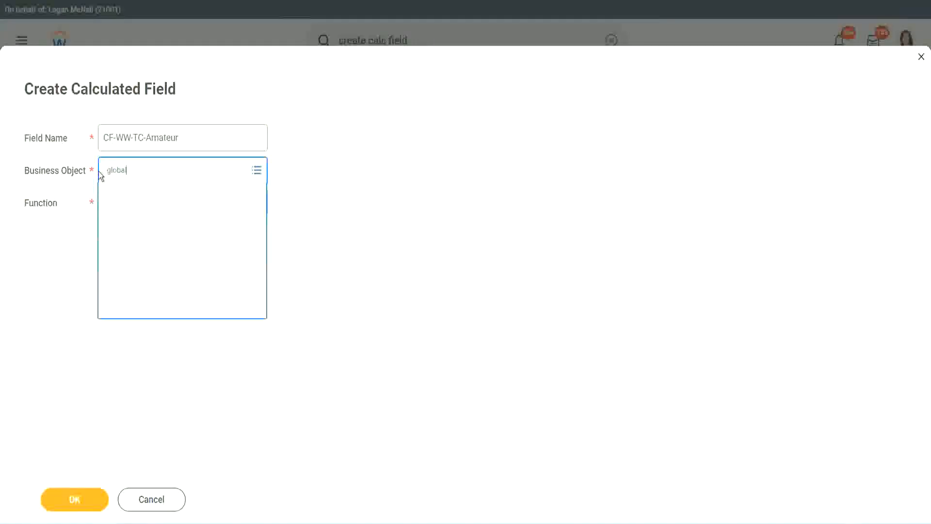
pyautogui.press('Return')
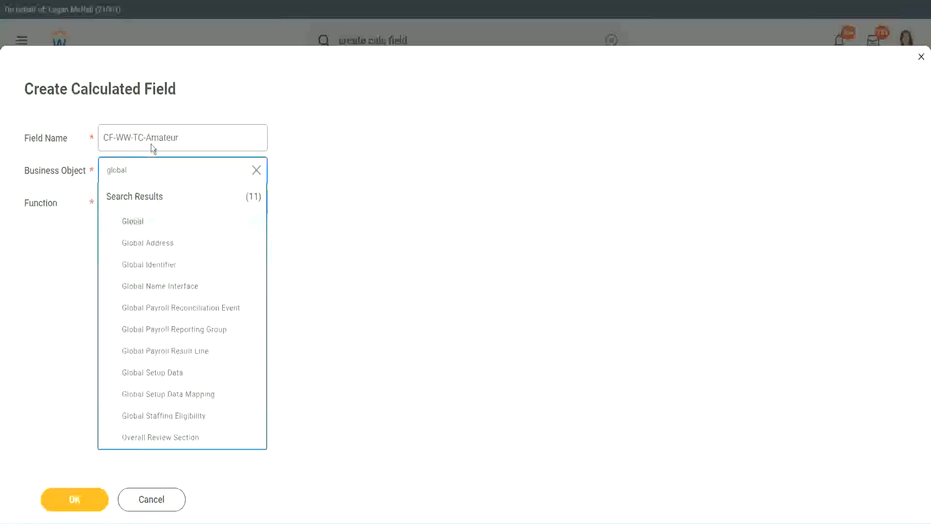
pyautogui.press('Return')
pyautogui.doubleClick(164, 137)
pyautogui.write('S')
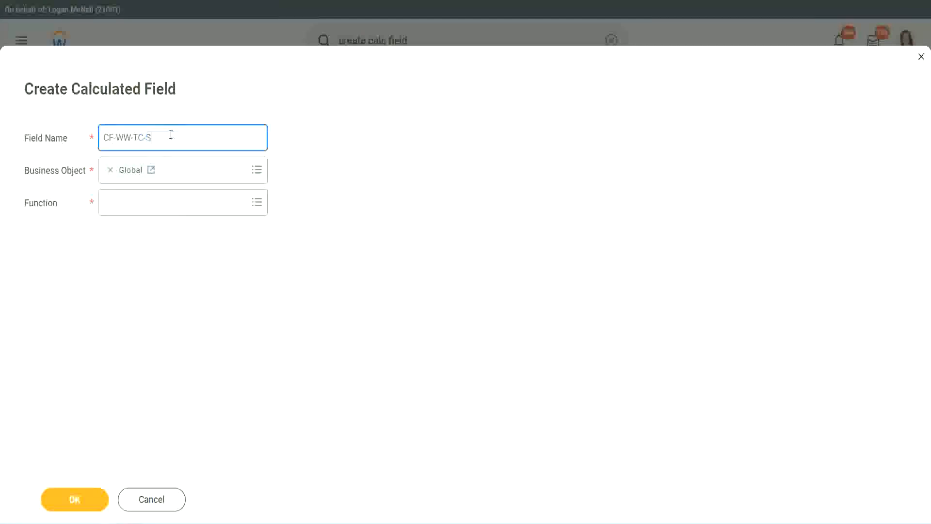
pyautogui.write('enior')
# - Choose Text Constant as the function, set the constant to Senior and save the field as the third row's return value
pyautogui.click(149, 211)
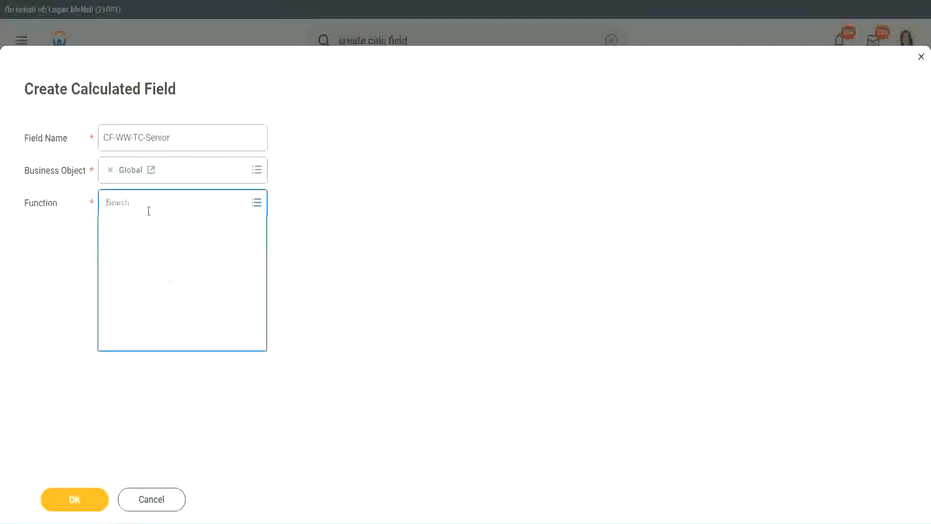
pyautogui.write('tc')
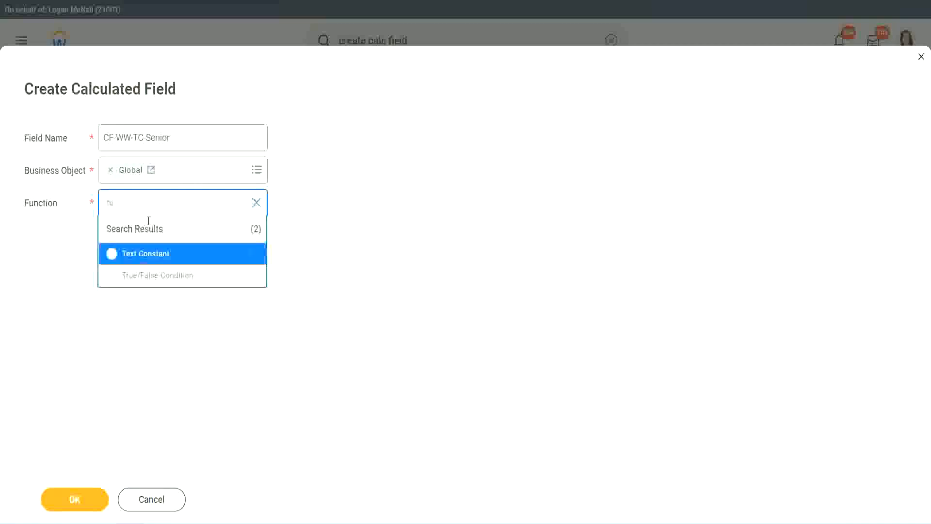
pyautogui.click(144, 253)
pyautogui.click(83, 504)
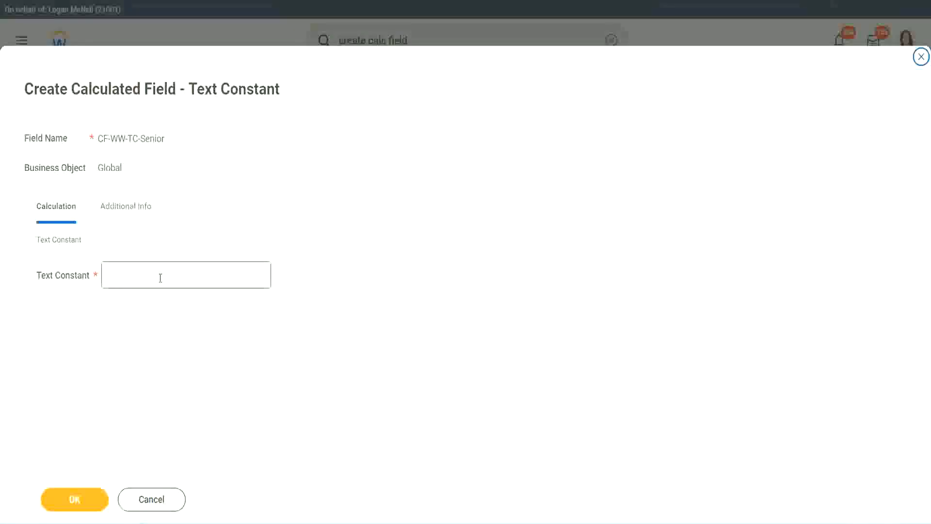
pyautogui.click(157, 272)
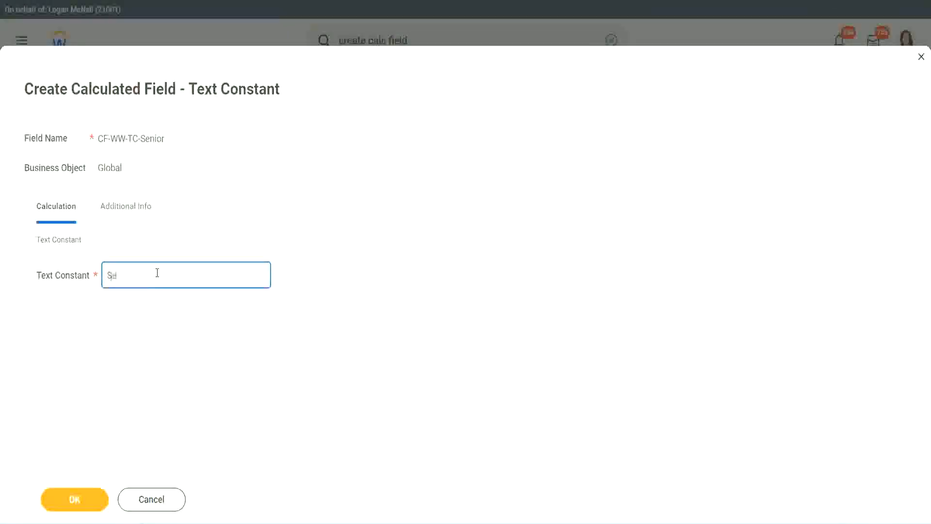
pyautogui.click(92, 491)
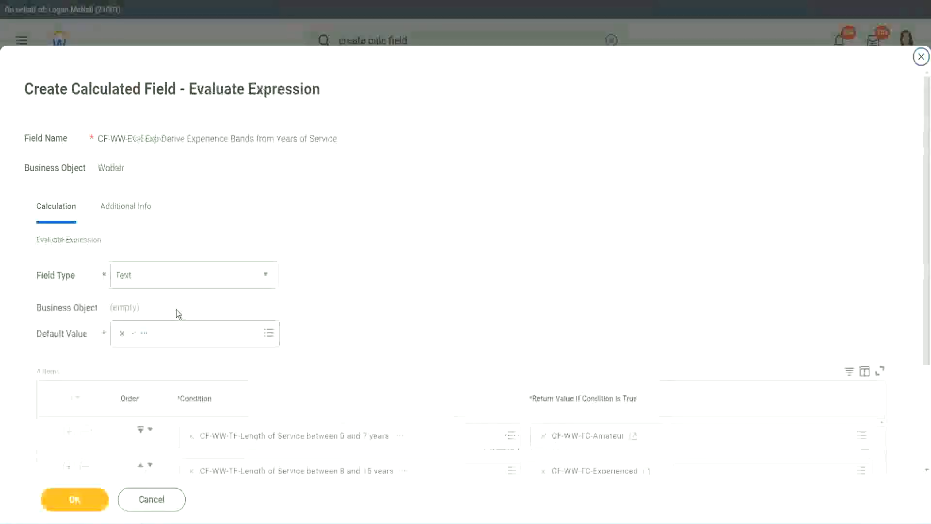
# - Start a new calculated field for the fourth row's return value, reusing the third row's field name changed to CF-WW-TC-Legend
pyautogui.scroll(-3, 673, 348)
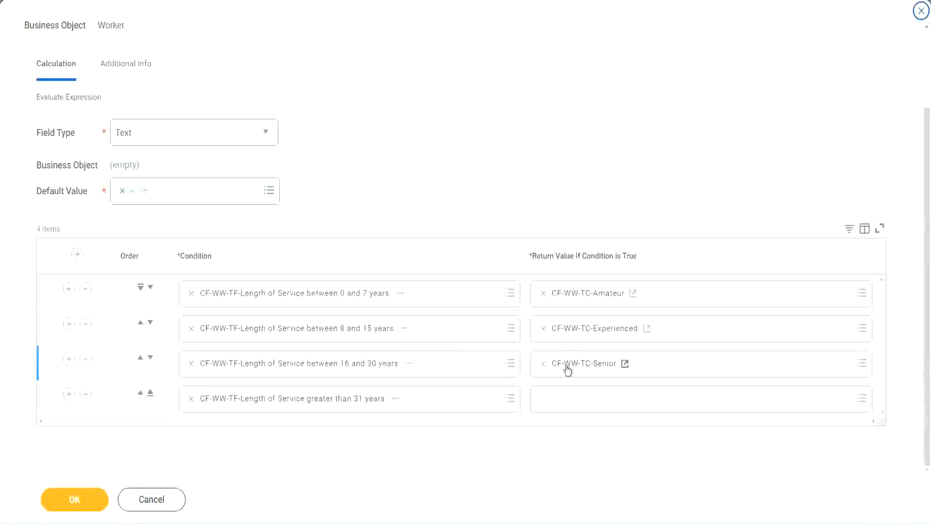
pyautogui.rightClick(566, 367)
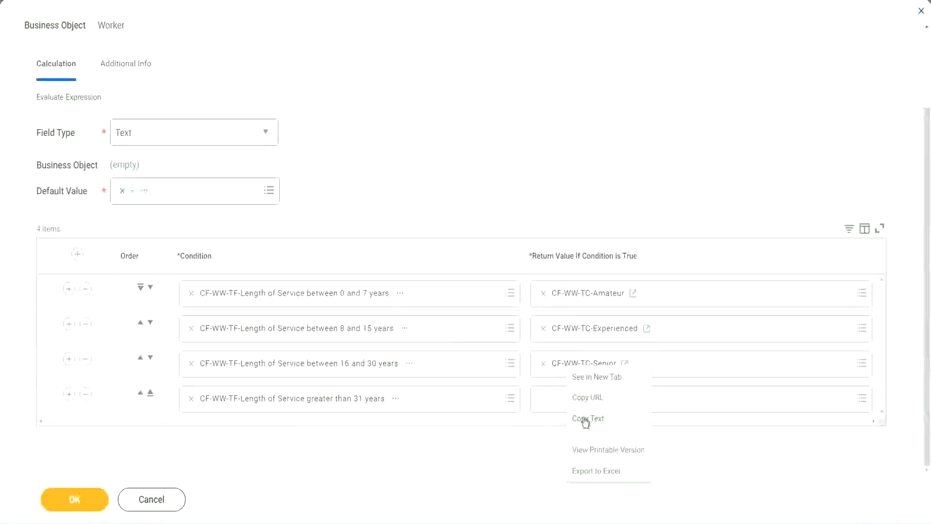
pyautogui.click(563, 415)
pyautogui.click(566, 403)
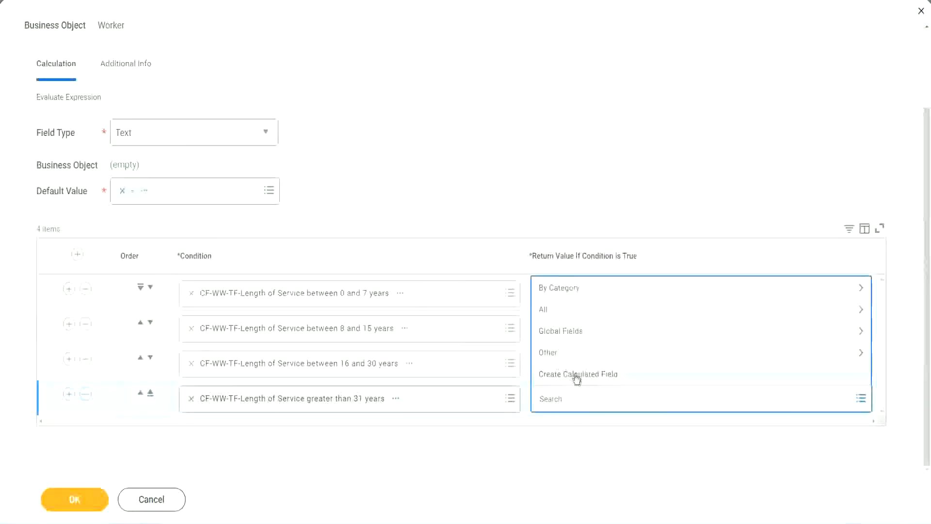
pyautogui.click(576, 375)
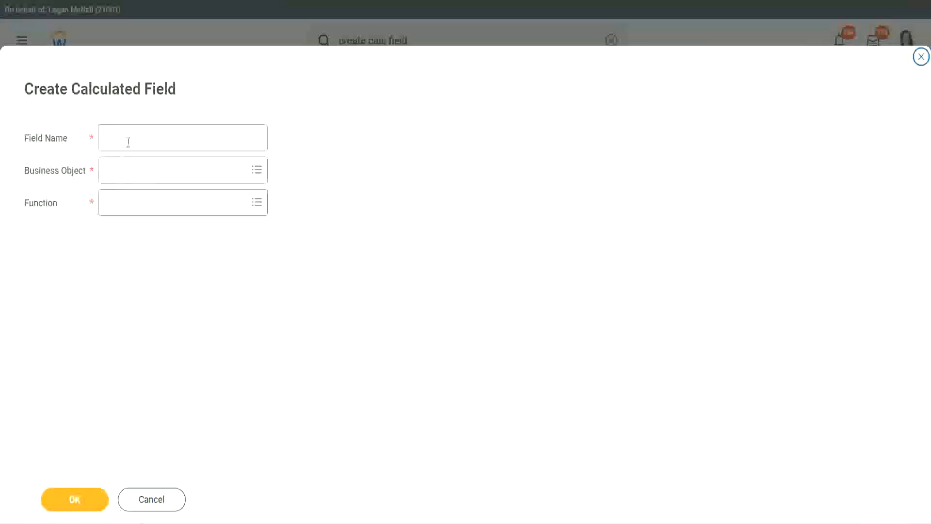
pyautogui.click(128, 142)
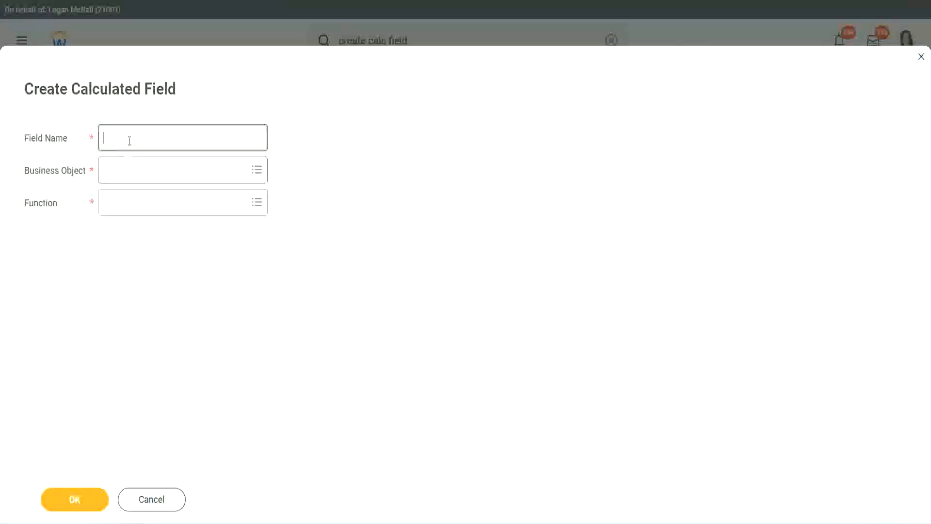
pyautogui.write('CF-WW-TC-Senior')
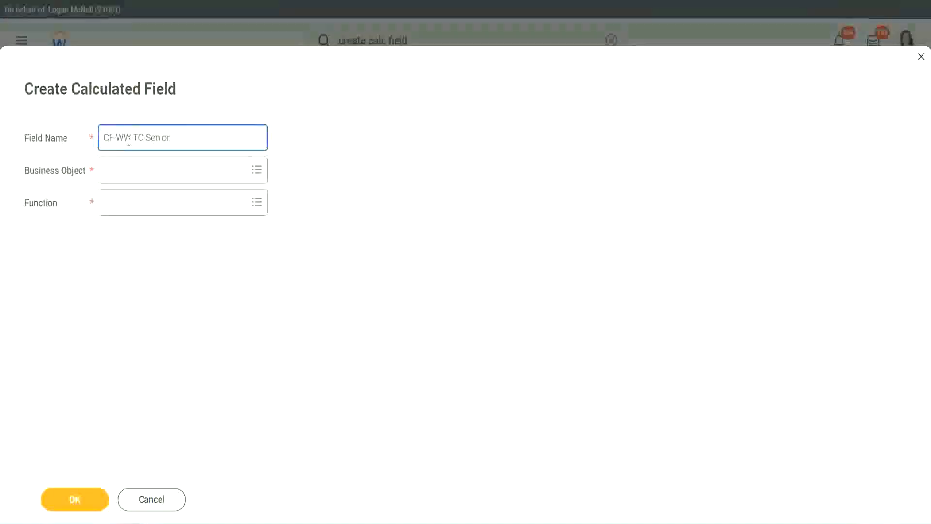
pyautogui.doubleClick(158, 137)
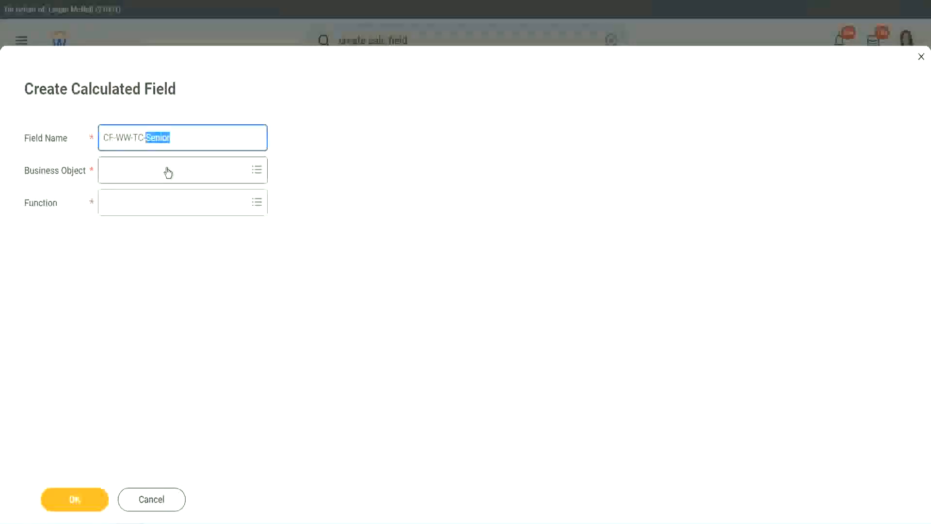
pyautogui.write('Legend')
# - Set the new calculated field's business object to Global and its function to Text Constant
pyautogui.click(131, 178)
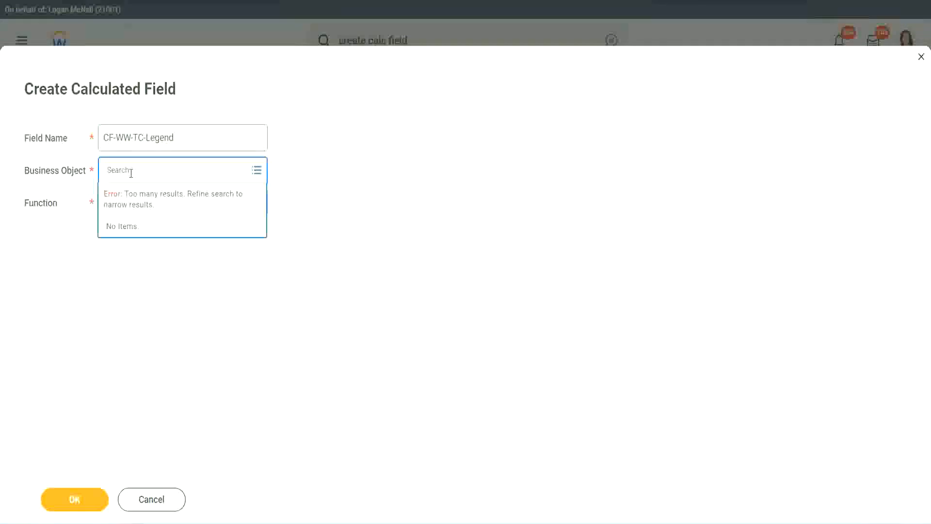
pyautogui.write('Sk')
pyautogui.write('obal')
pyautogui.press('Return')
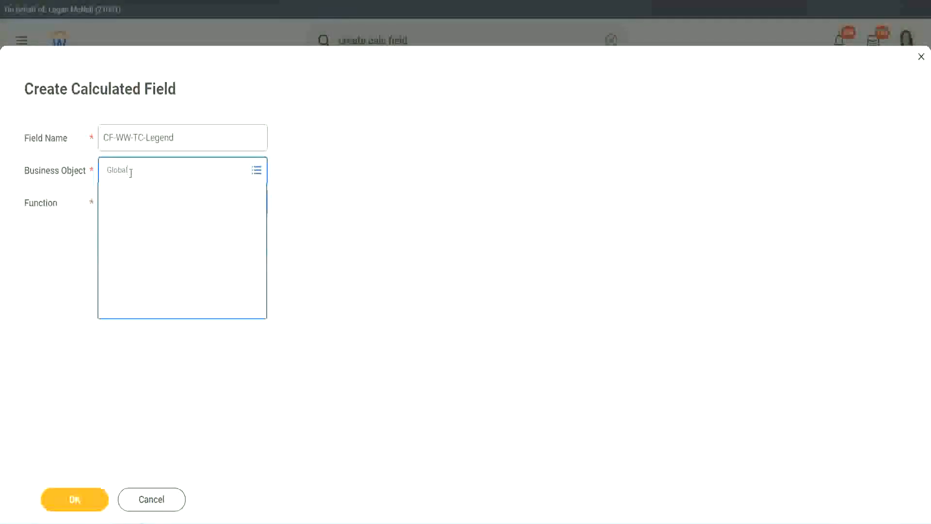
pyautogui.click(140, 224)
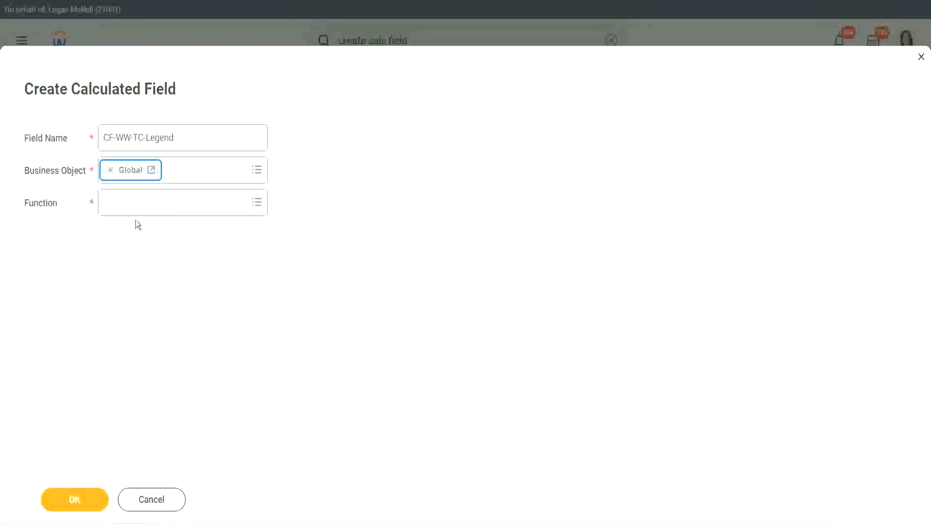
pyautogui.click(134, 204)
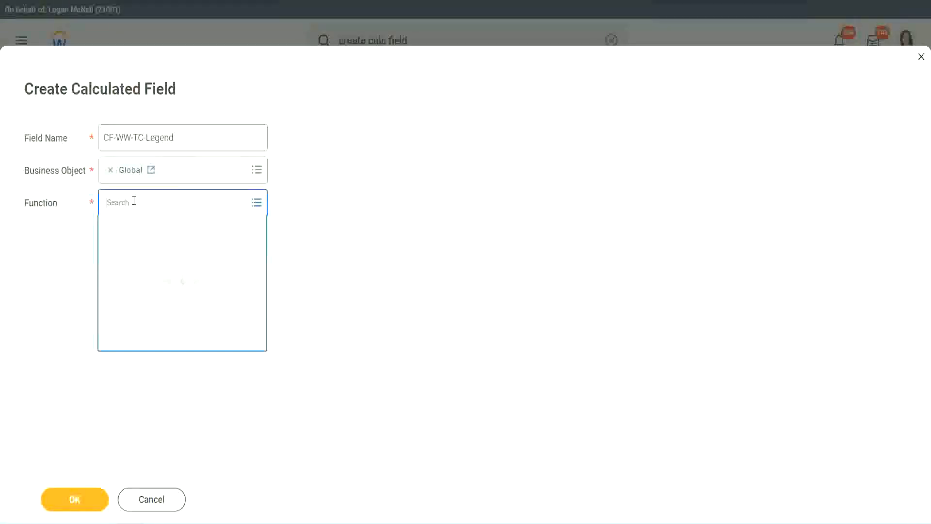
pyautogui.write('id')
pyautogui.press('Return')
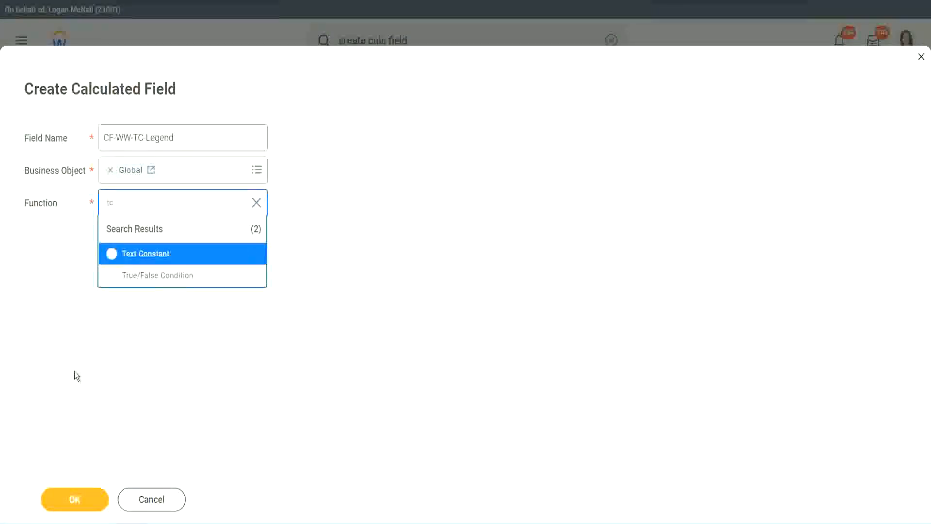
pyautogui.click(170, 257)
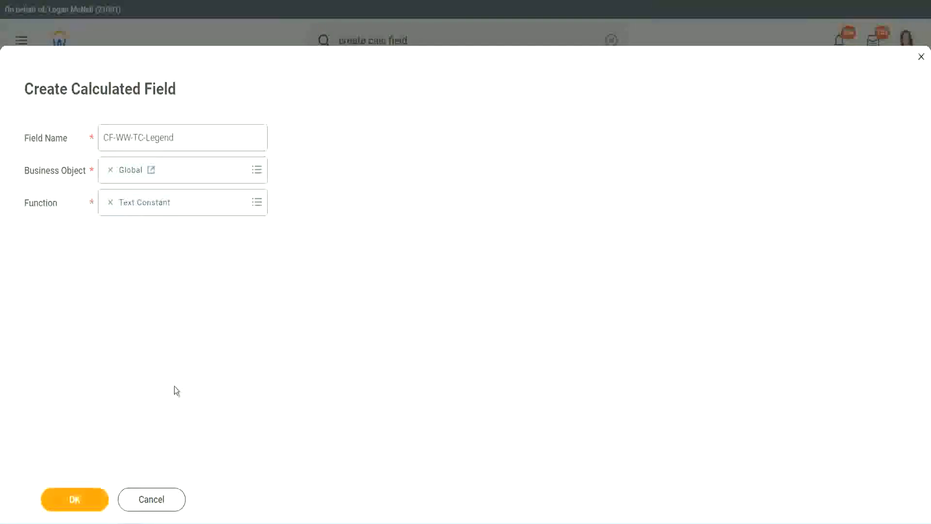
# - Continue to the field's definition, set the text constant to Legend and save it as the fourth row's return value
pyautogui.press('Return')
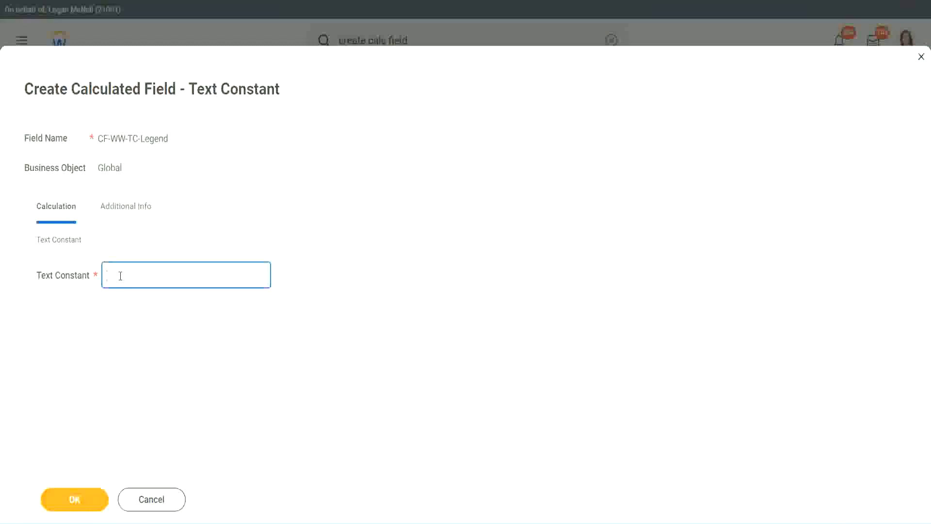
pyautogui.write('Legend')
pyautogui.click(74, 499)
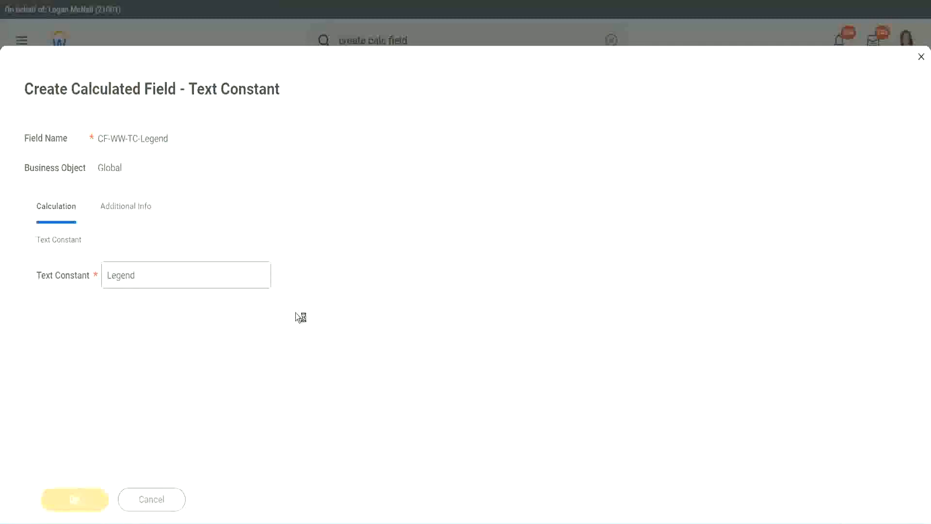
# - Review the four condition and return value rows and the Text field type, and save the Evaluate Expression calculated field
pyautogui.scroll(-3, 493, 260)
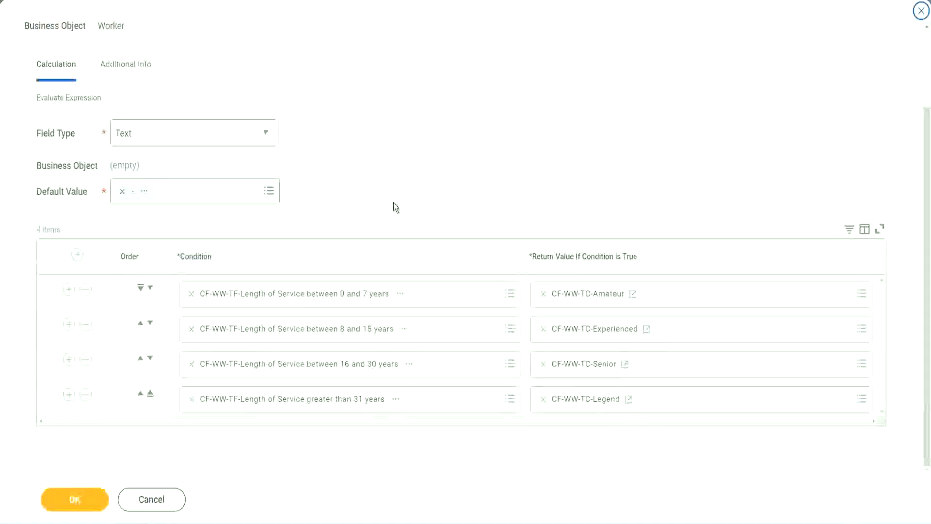
pyautogui.scroll(1, 394, 195)
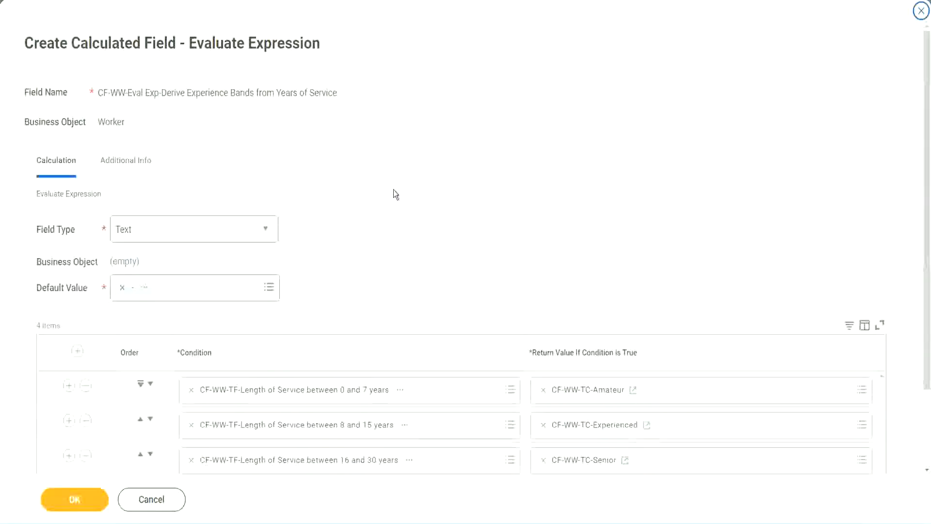
pyautogui.scroll(-1, 394, 195)
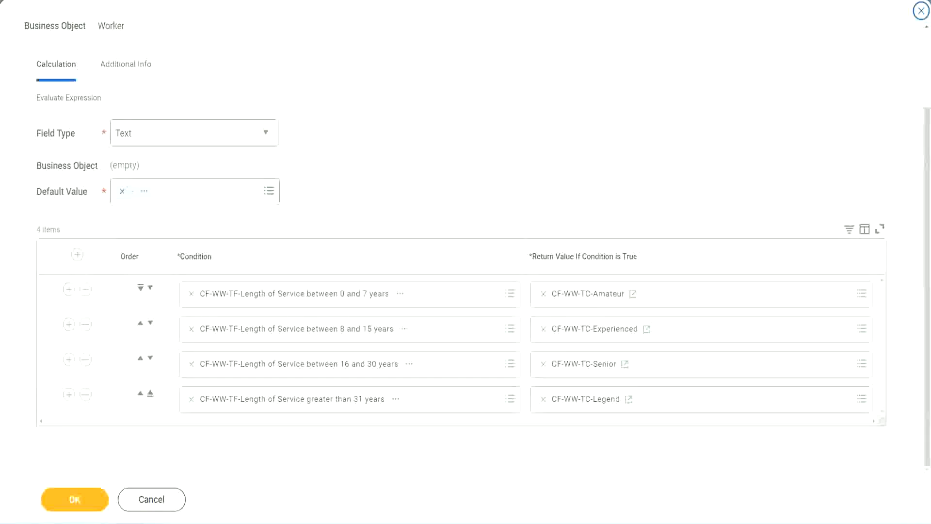
pyautogui.moveTo(596, 136); pyautogui.dragTo(604, 228)
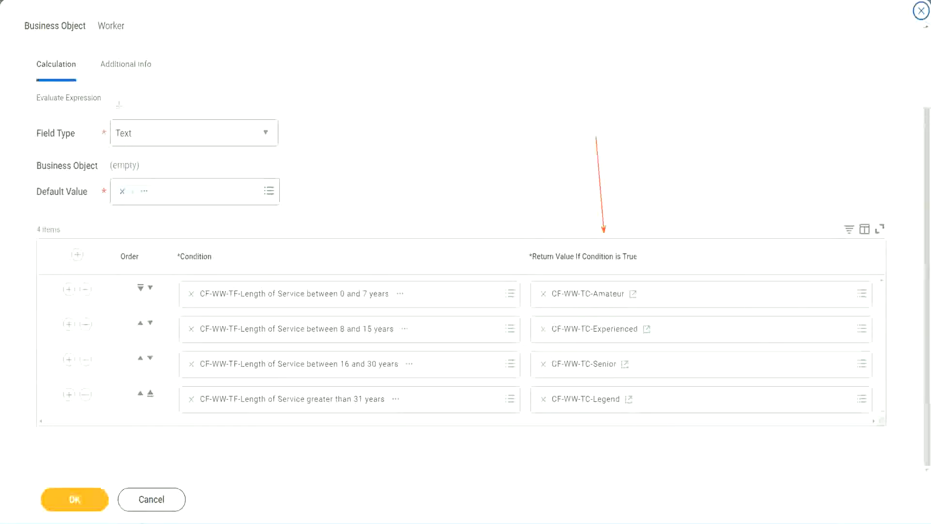
pyautogui.moveTo(115, 83); pyautogui.dragTo(119, 116)
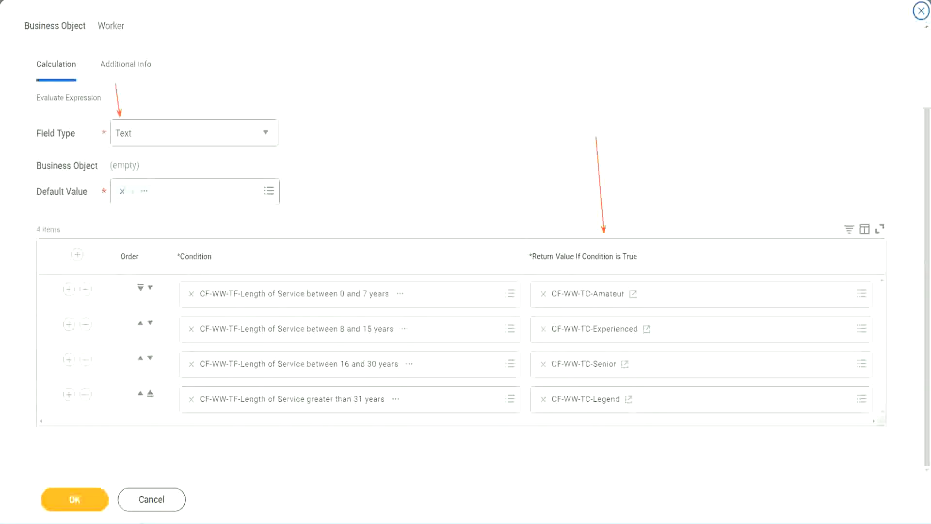
pyautogui.click(81, 500)
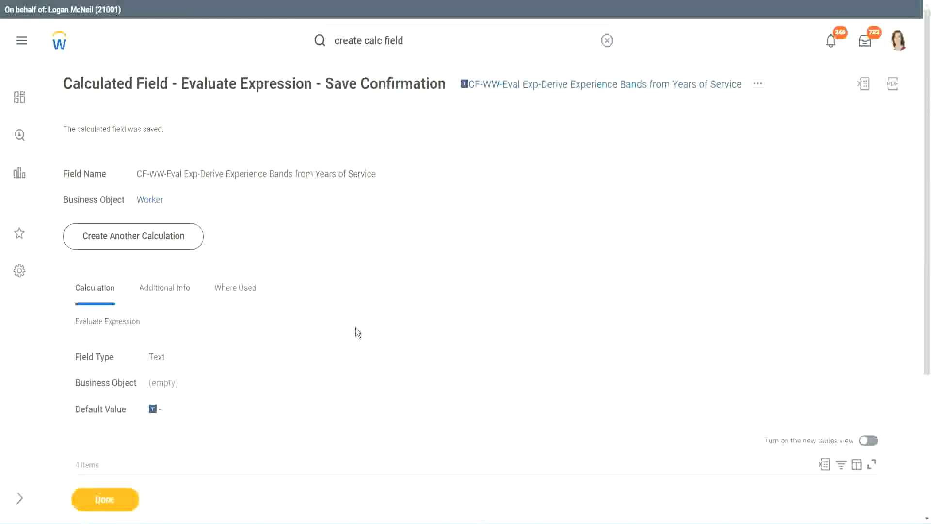
# - Check the saved Evaluate Expression field's conditions and return values, and copy the field's name
pyautogui.scroll(-4, 356, 327)
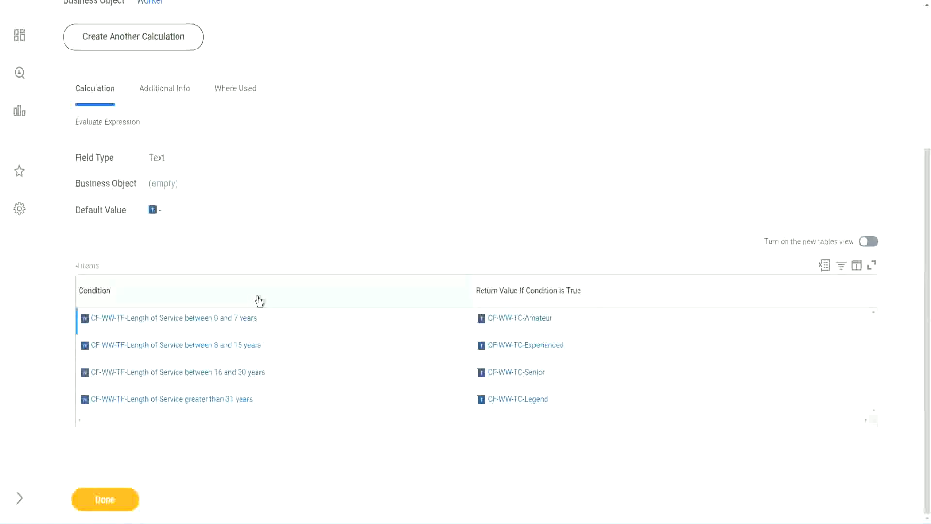
pyautogui.scroll(4, 257, 299)
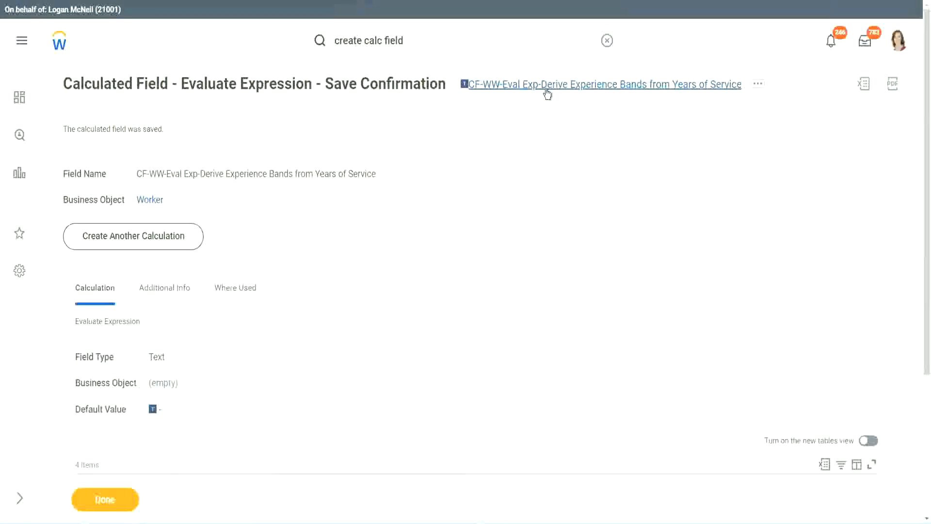
pyautogui.click(572, 144)
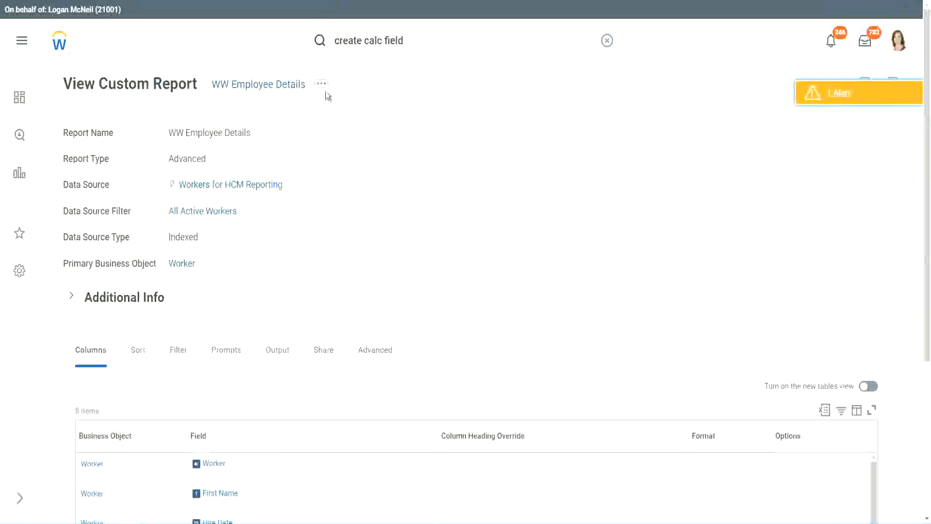
# - Open the WW Employee Details custom report for editing
pyautogui.click(322, 87)
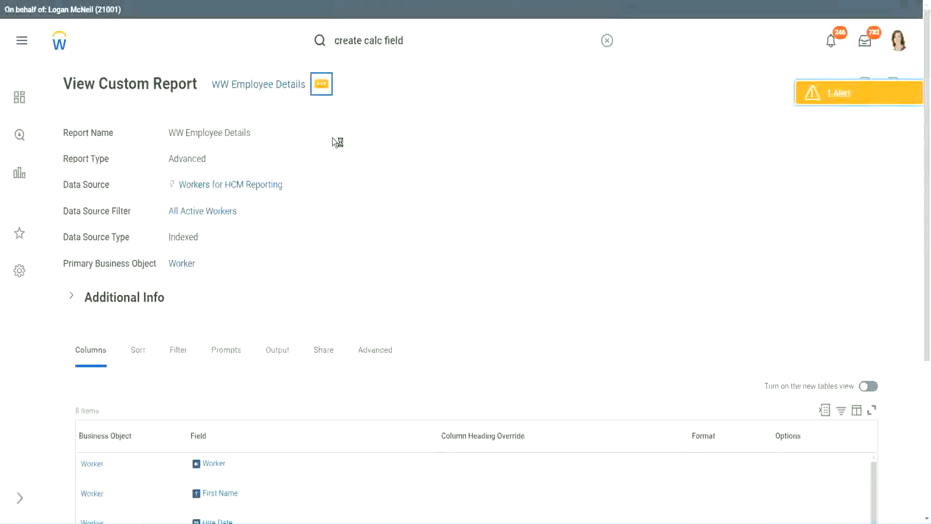
pyautogui.moveTo(380, 137)
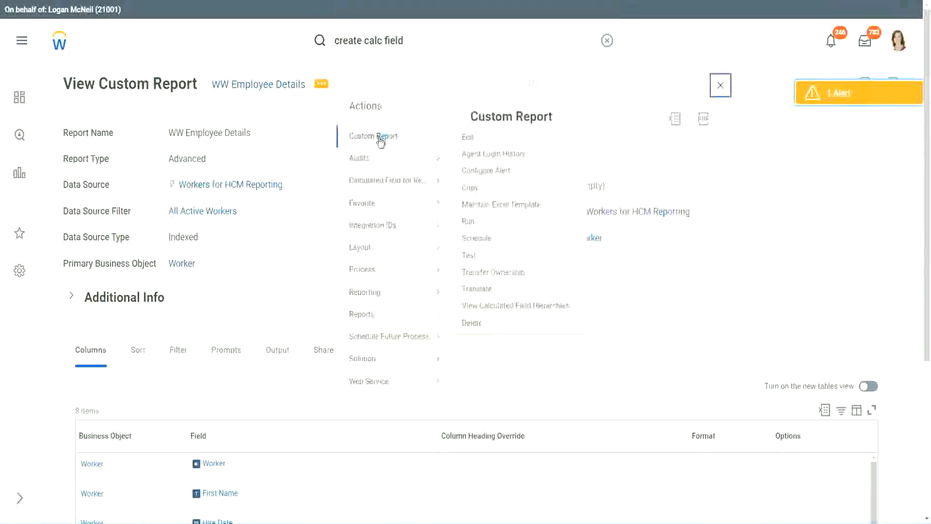
pyautogui.click(473, 140)
# - Add a new Worker row to the report's columns and remove the CF-WW-Substring Text-Years from Length of Service column
pyautogui.scroll(-5, 339, 211)
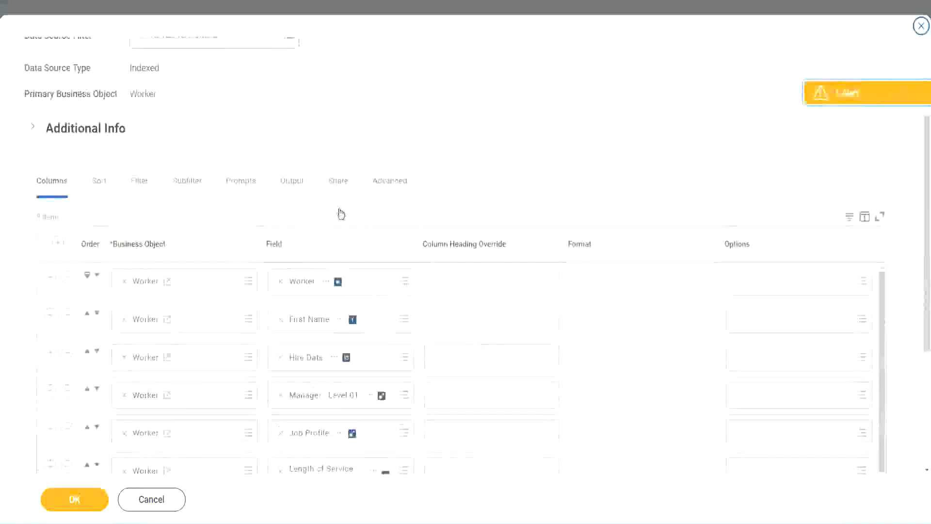
pyautogui.scroll(-2, 341, 213)
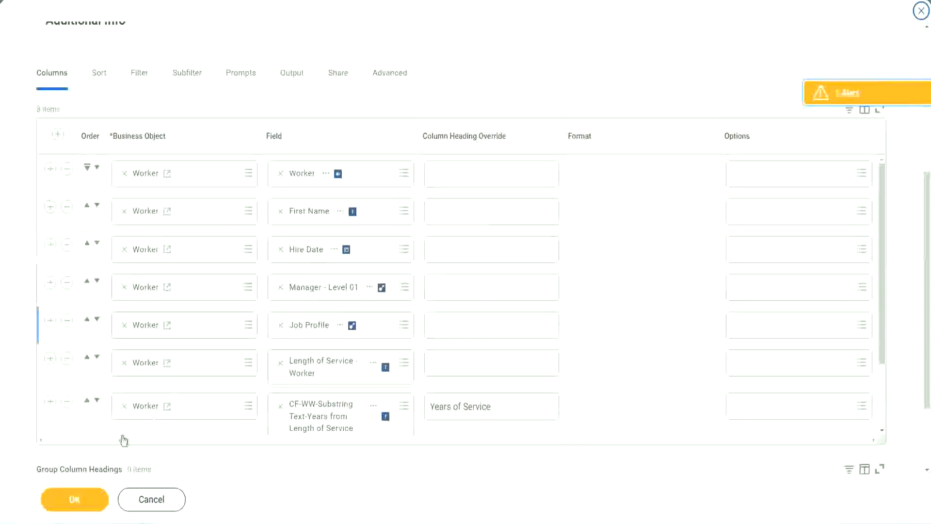
pyautogui.click(50, 401)
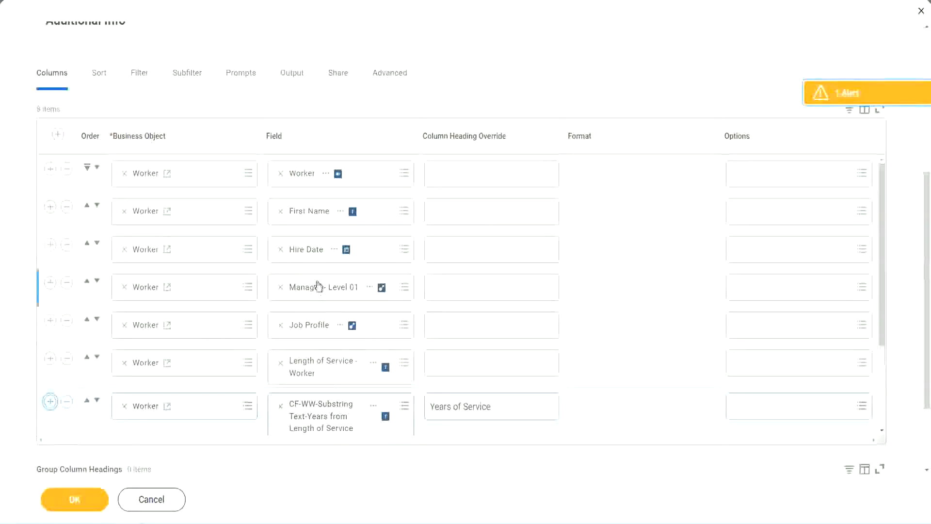
pyautogui.scroll(-2, 435, 314)
pyautogui.scroll(-2, 484, 318)
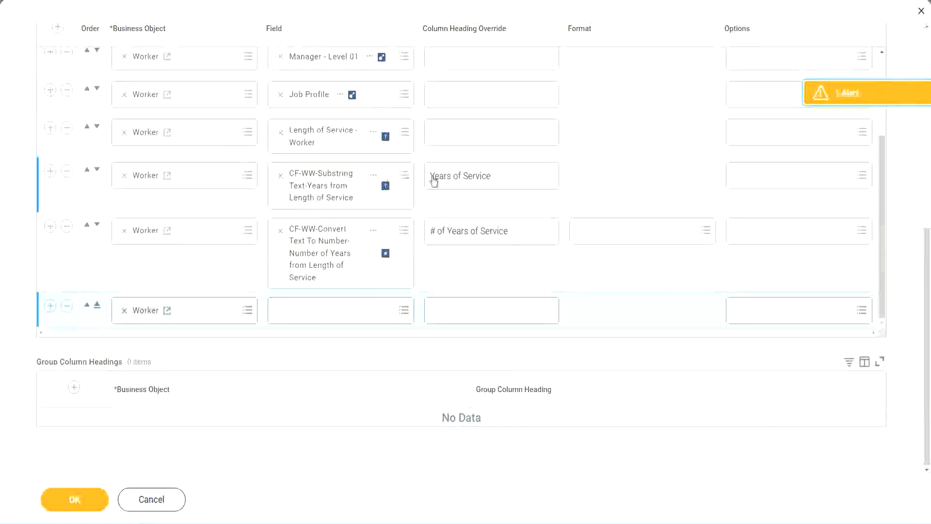
pyautogui.click(67, 171)
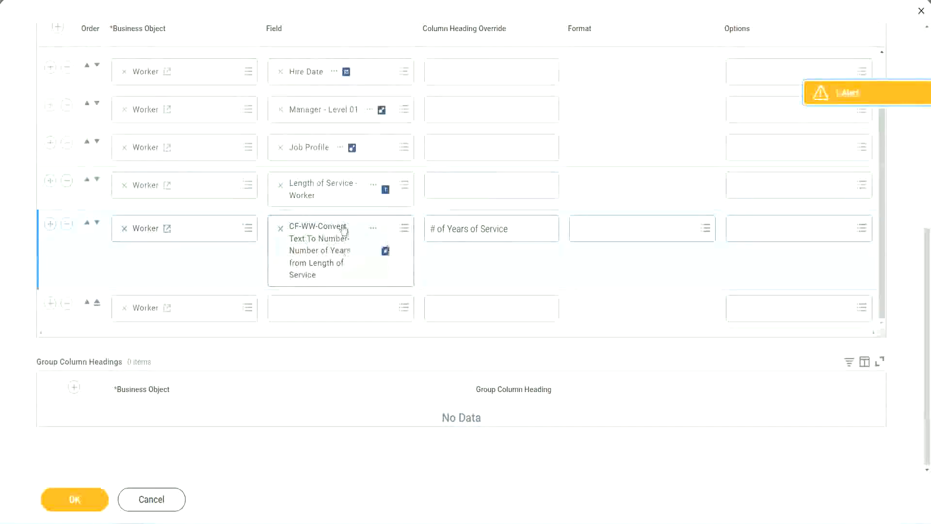
# - Fill the new Worker row with CF-WW-Eval Exp-Derive Experience Bands from Years of Service, override its heading as Experience Bands, and save the report
pyautogui.click(305, 307)
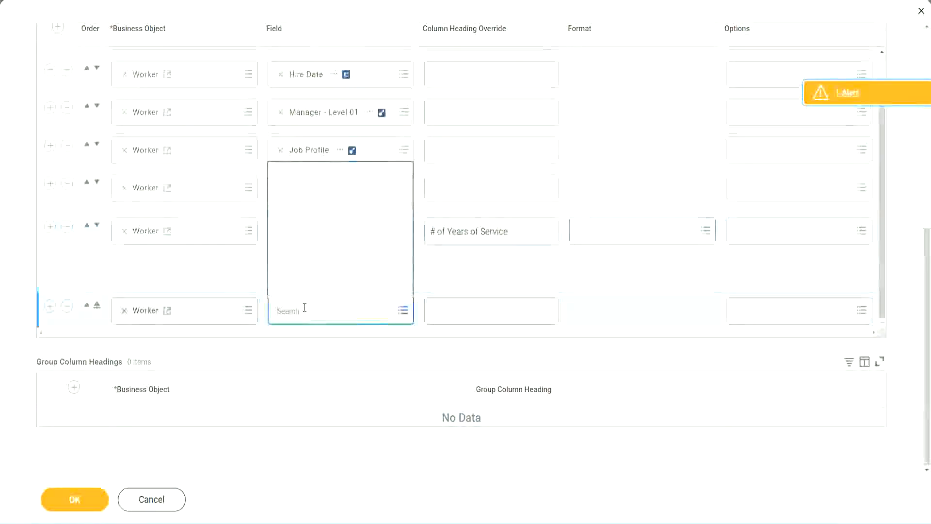
pyautogui.hotkey('ctrl', 'v')
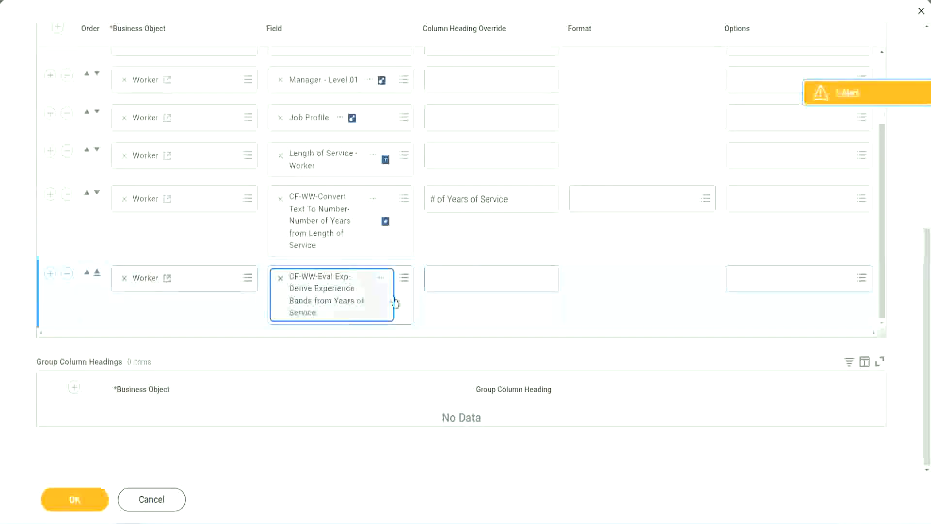
pyautogui.click(474, 279)
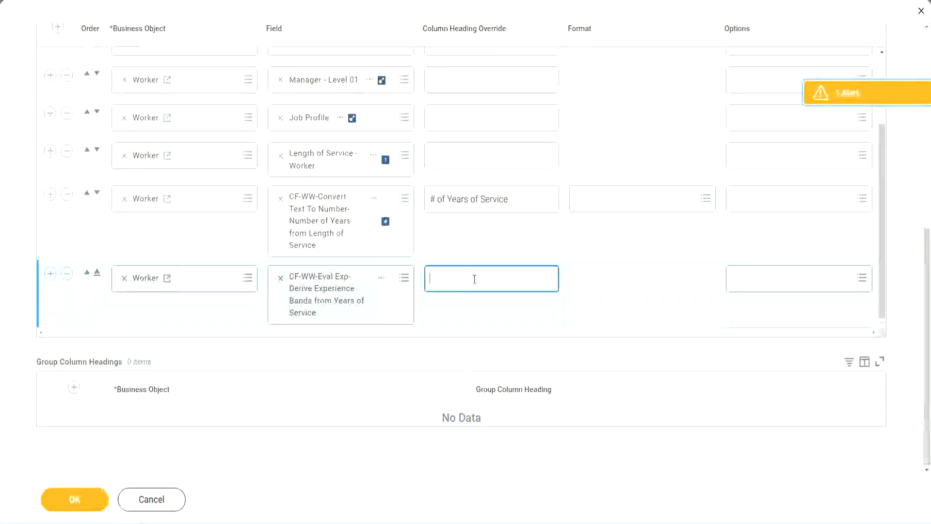
pyautogui.write('E')
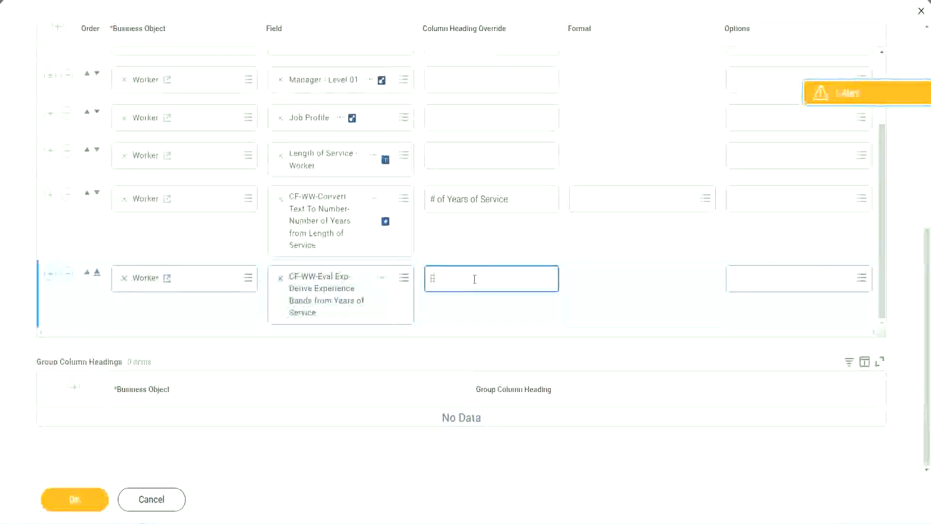
pyautogui.write('xperience')
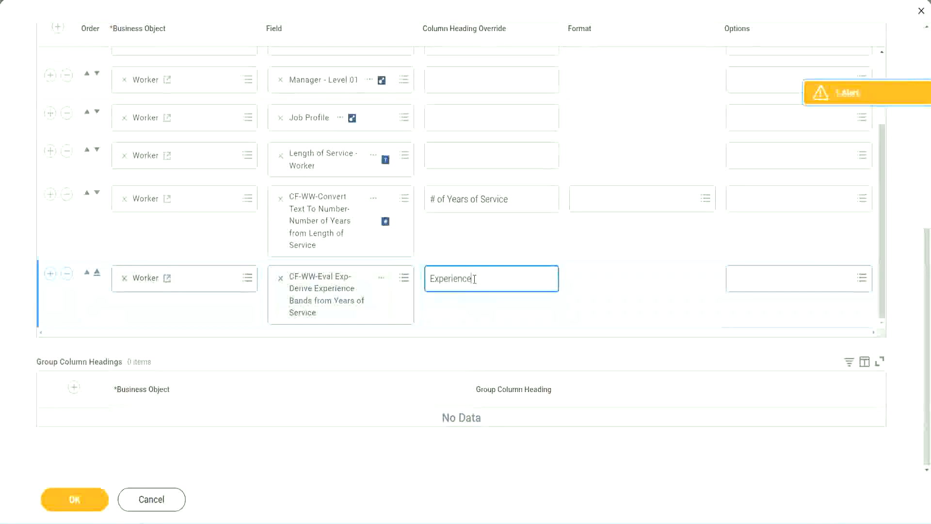
pyautogui.write(' Bands')
pyautogui.click(89, 502)
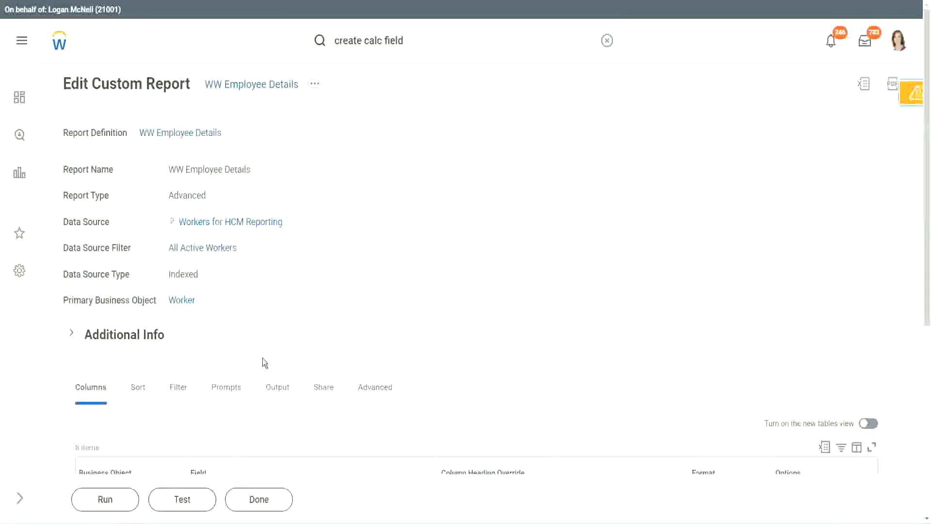
# - Run the WW Employee Details report with the worker and employee type prompts left blank
pyautogui.scroll(-5, 291, 332)
pyautogui.click(107, 498)
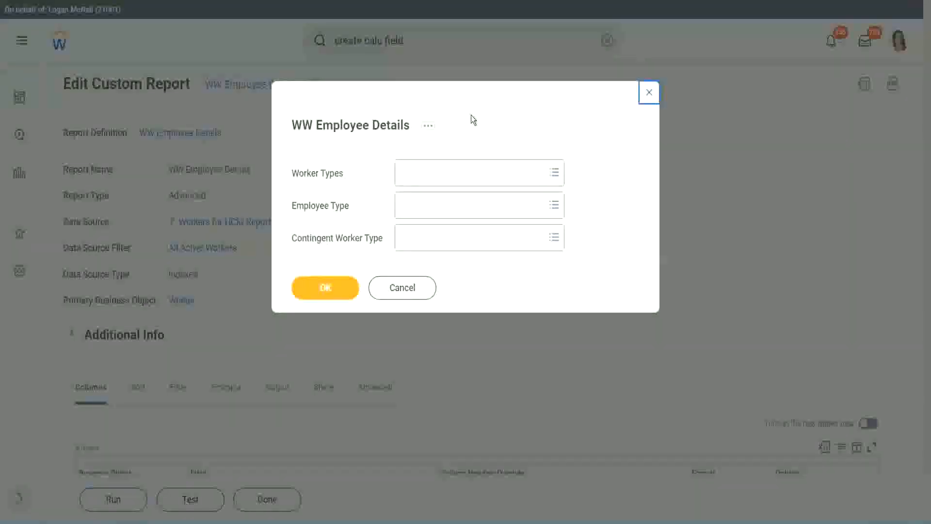
pyautogui.click(324, 287)
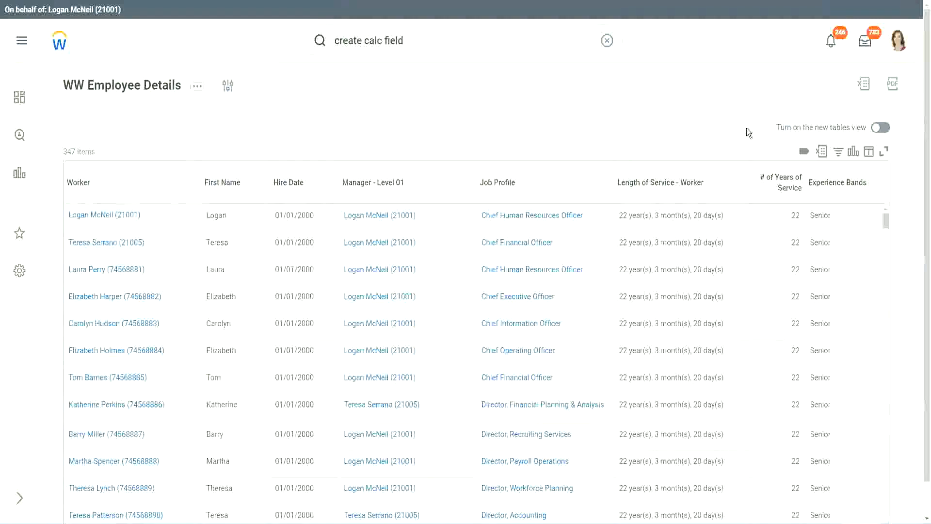
# - Check the first worker's years of service, and switch to Notepad++ to compare it with the 16 - 30 years Senior band
pyautogui.scroll(-1, 771, 155)
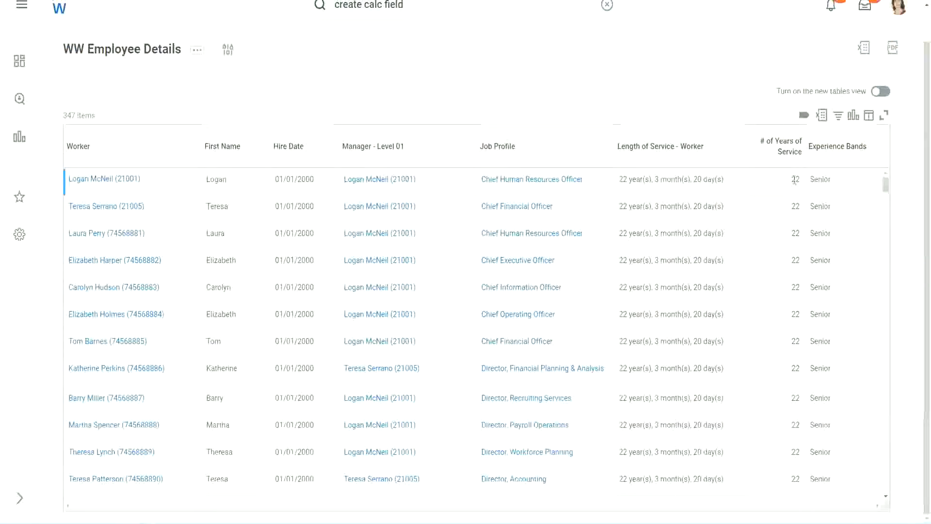
pyautogui.doubleClick(794, 181)
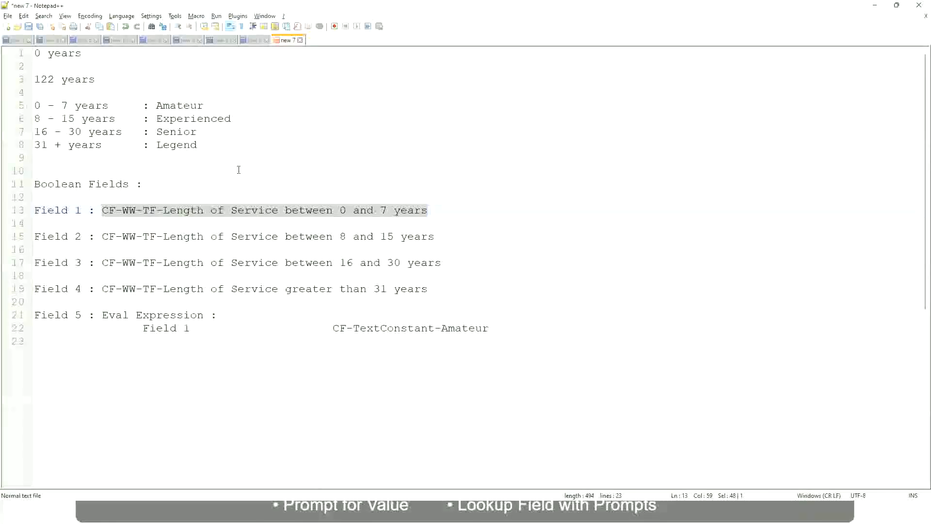
pyautogui.click(239, 170)
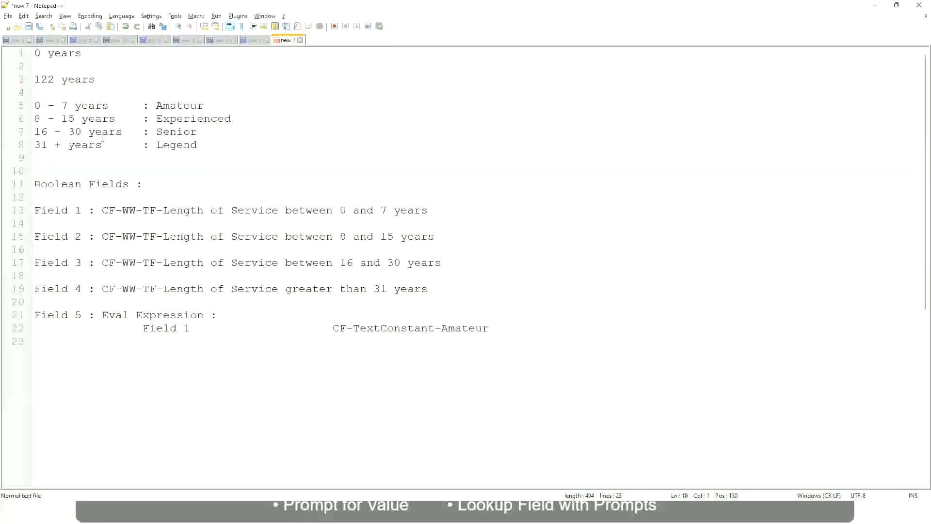
pyautogui.click(160, 130)
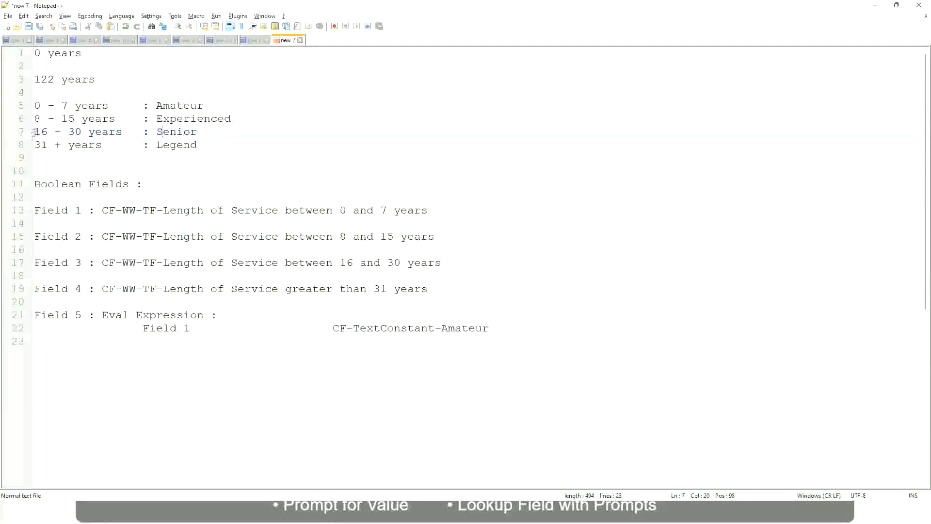
pyautogui.moveTo(34, 132); pyautogui.dragTo(90, 133)
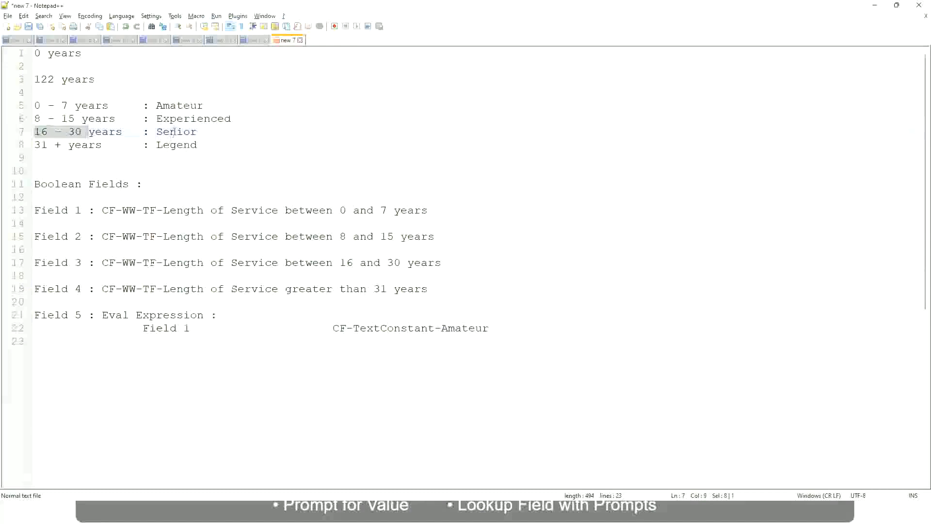
pyautogui.doubleClick(173, 132)
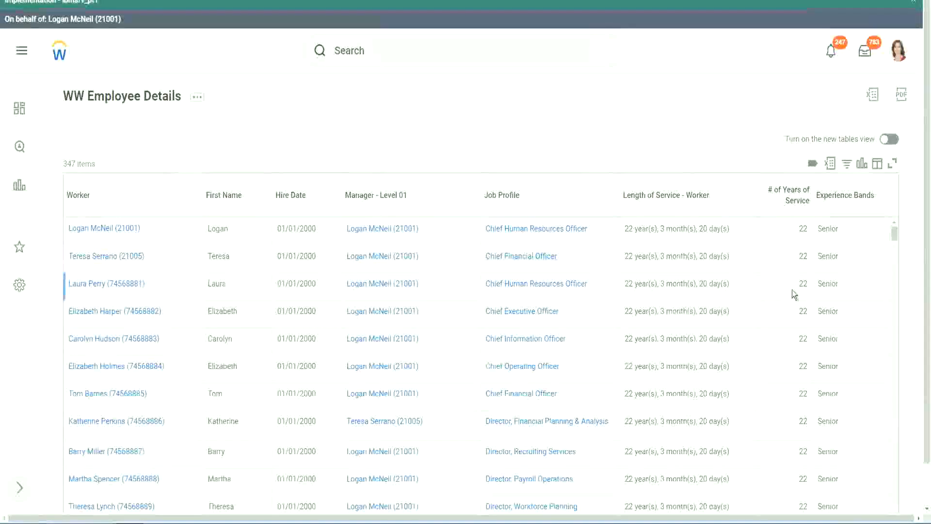
# - Examine the # of Years of Service and Experience Bands values down the rows of the WW Employee Details report
pyautogui.scroll(-2, 792, 290)
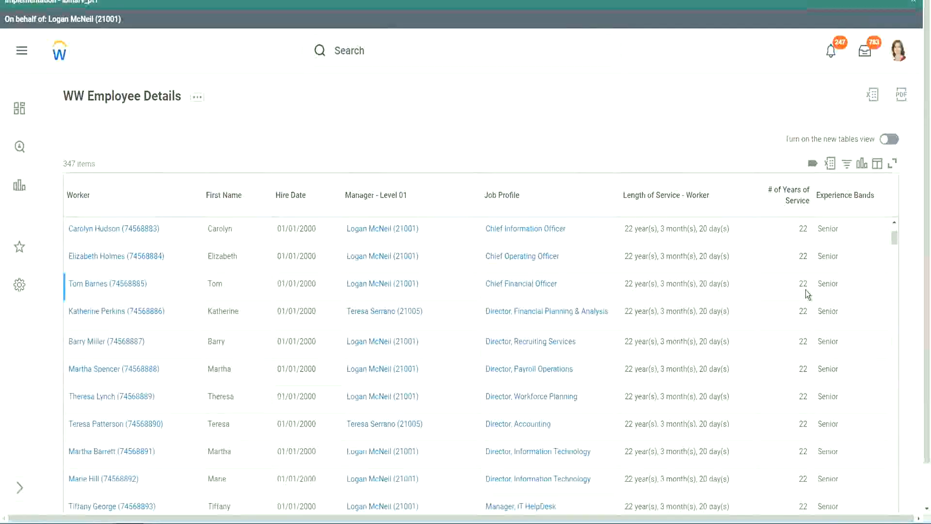
pyautogui.scroll(-5, 805, 291)
pyautogui.scroll(-5, 811, 321)
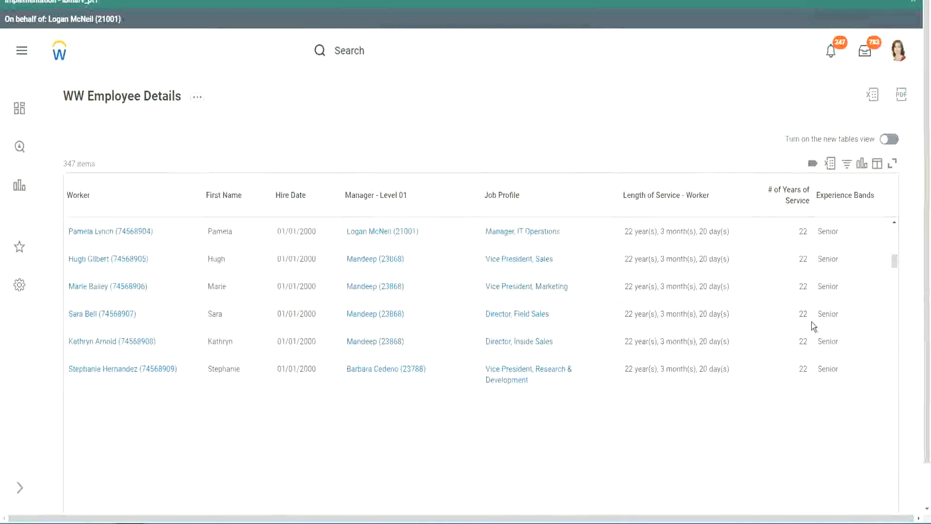
pyautogui.scroll(-3, 811, 321)
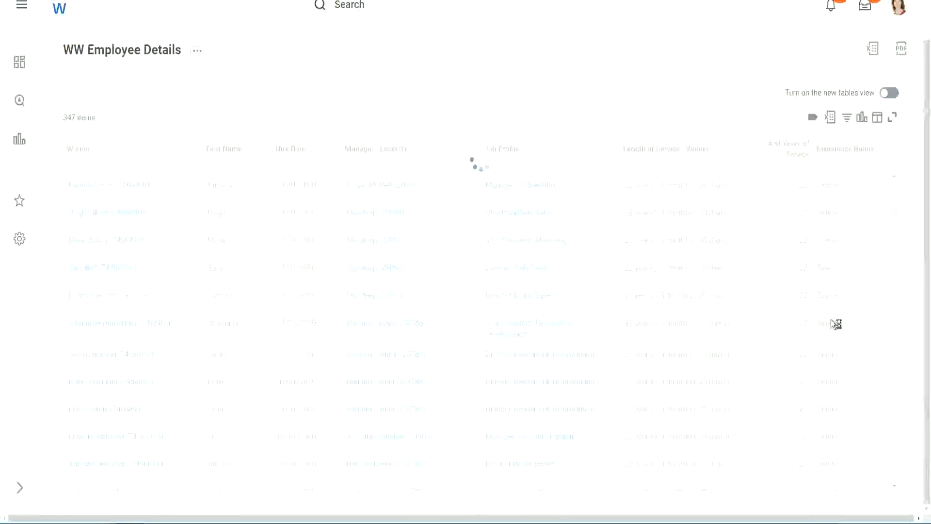
pyautogui.scroll(-5, 862, 274)
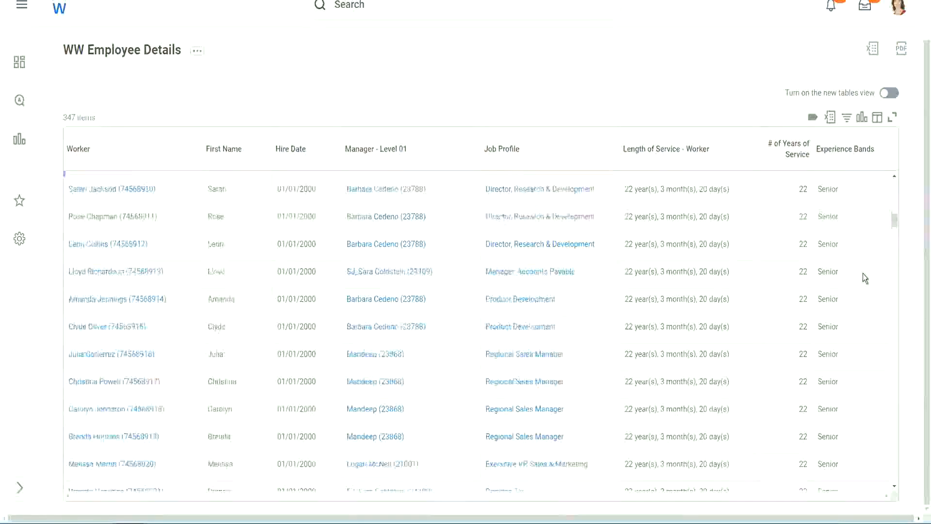
pyautogui.scroll(-4, 862, 278)
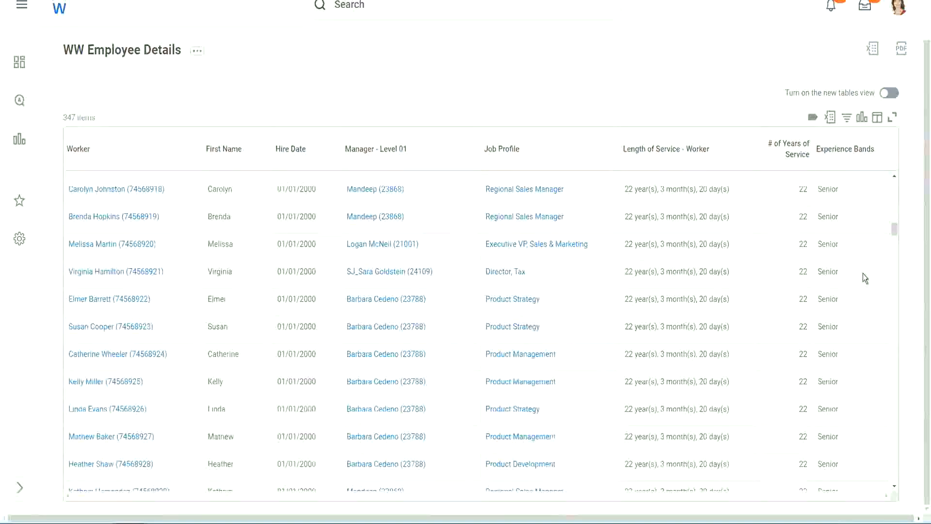
pyautogui.scroll(-10, 863, 272)
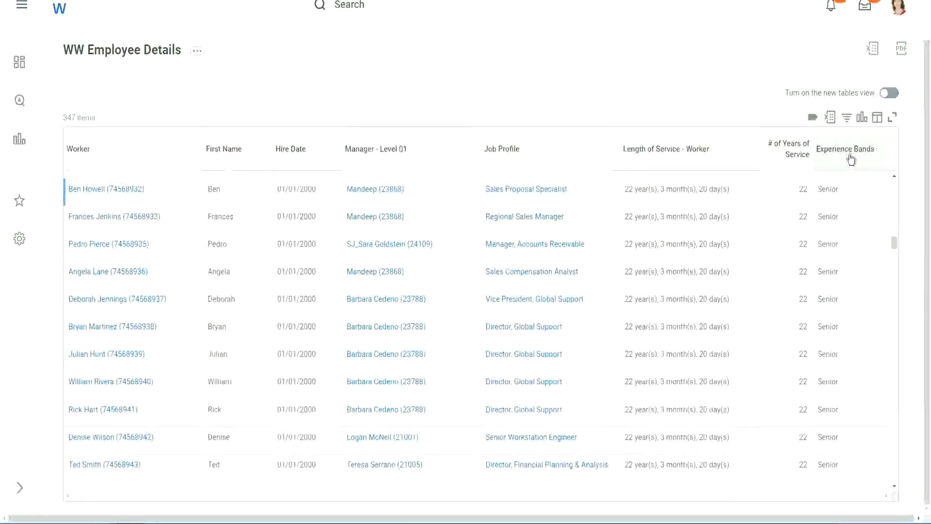
# - Filter the report's Experience Bands column to values containing Amateur
pyautogui.click(851, 160)
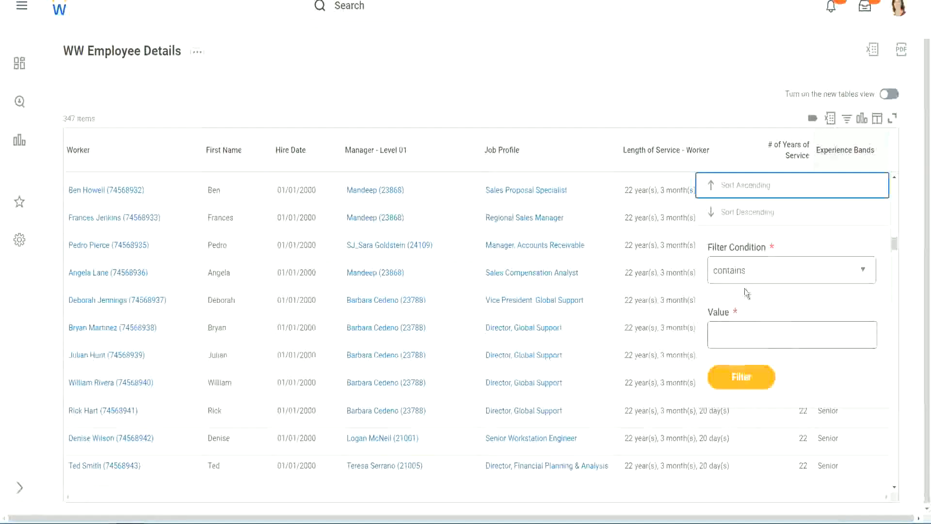
pyautogui.click(738, 325)
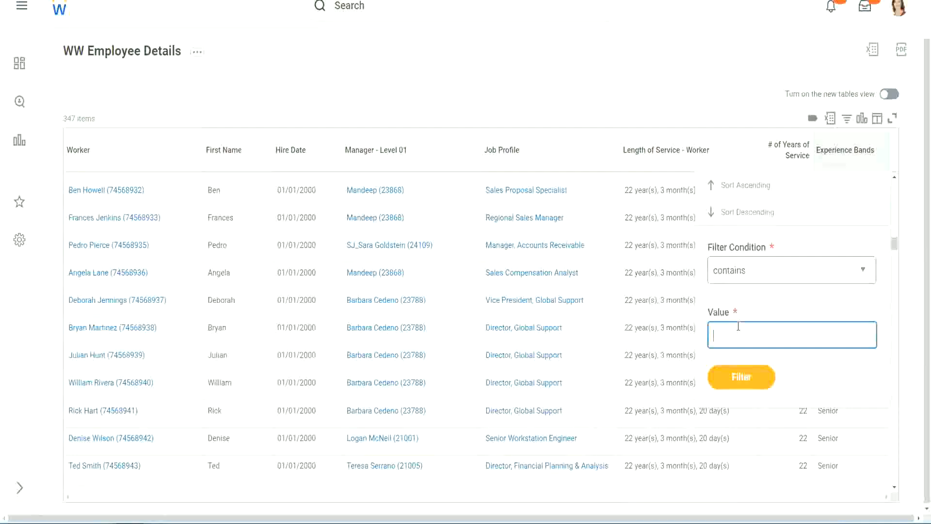
pyautogui.write('Amateur')
pyautogui.click(734, 378)
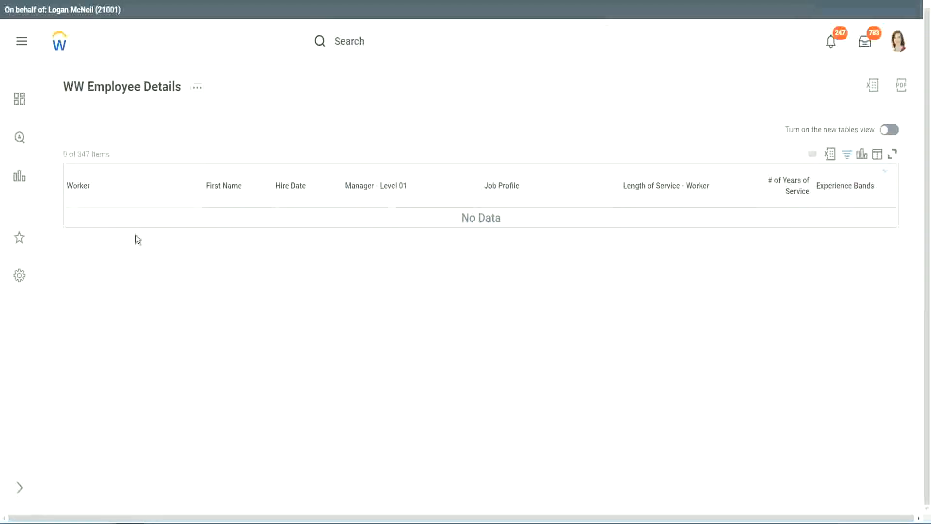
# - Change the Experience Bands filter value to Legend and apply it
pyautogui.click(843, 189)
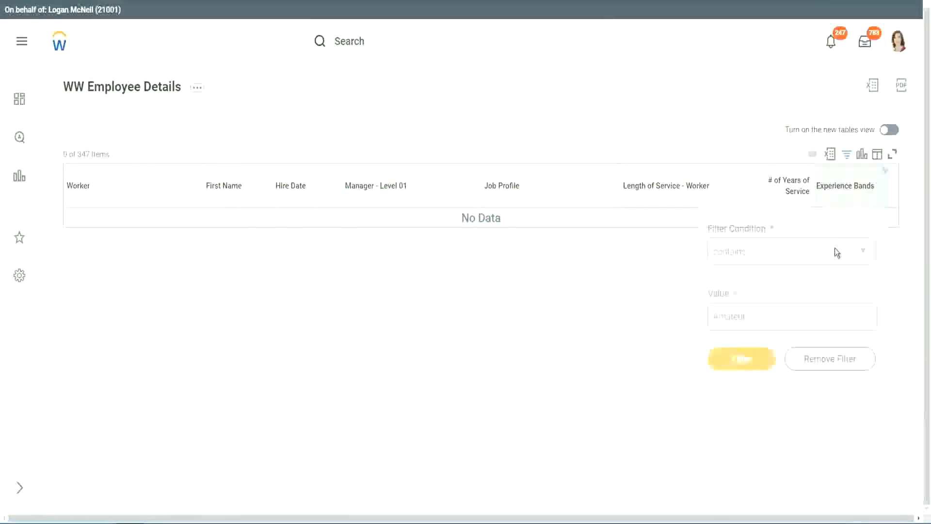
pyautogui.click(750, 313)
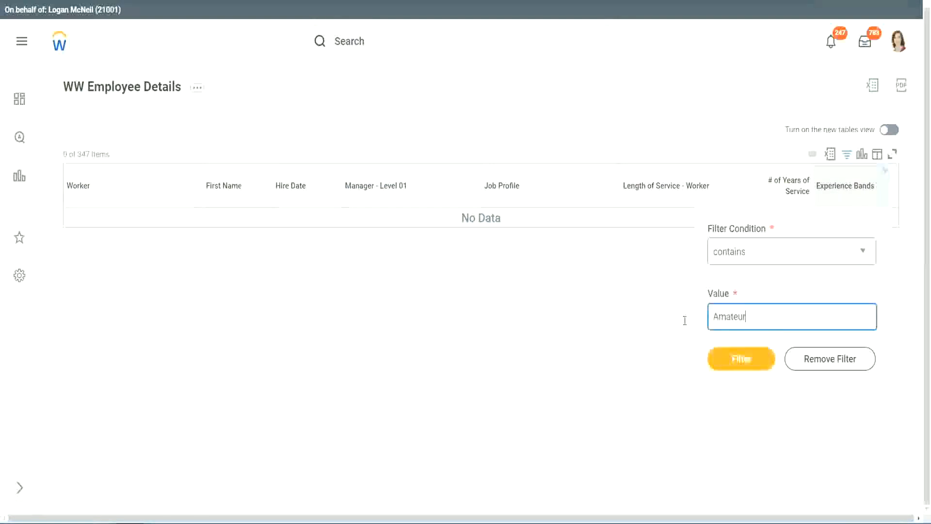
pyautogui.moveTo(685, 320); pyautogui.dragTo(665, 321)
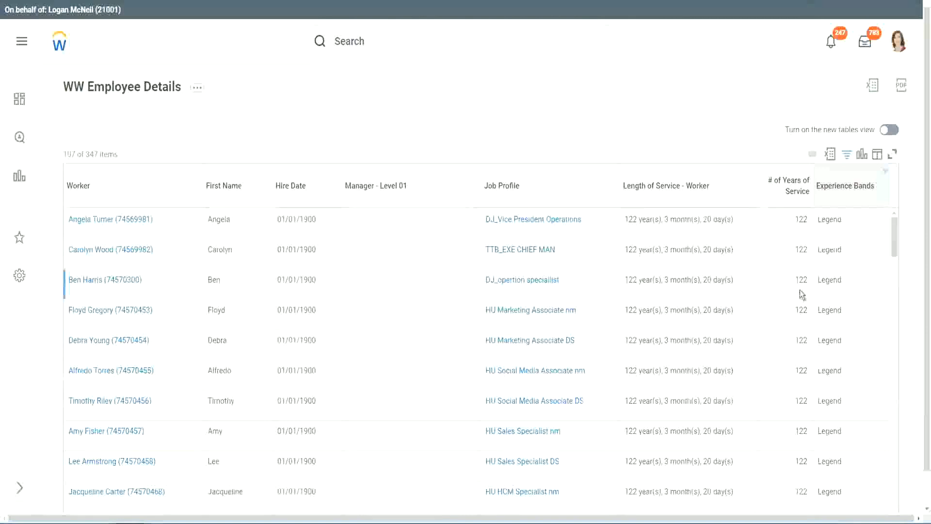
# - Examine the hire dates and years of service of the workers in the Legend band through to the end of the list
pyautogui.scroll(-10, 799, 290)
pyautogui.scroll(-5, 799, 289)
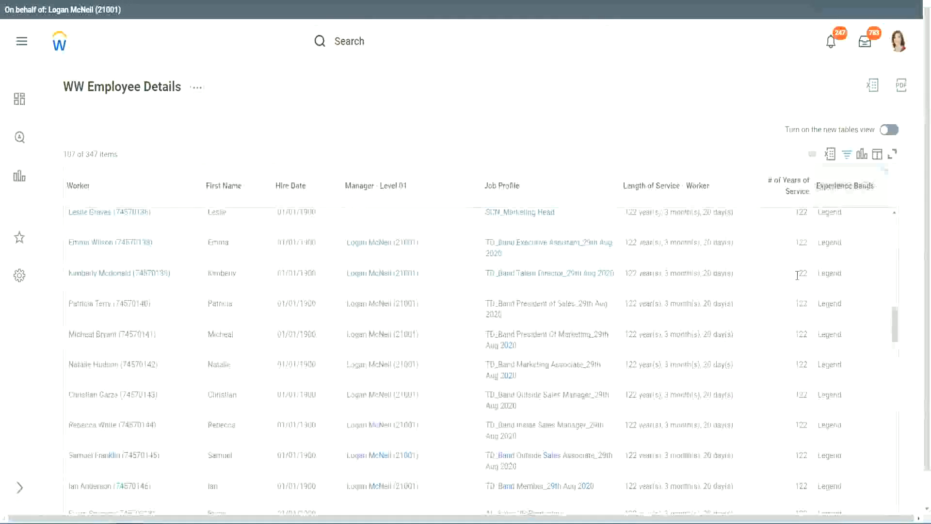
pyautogui.scroll(-15, 797, 275)
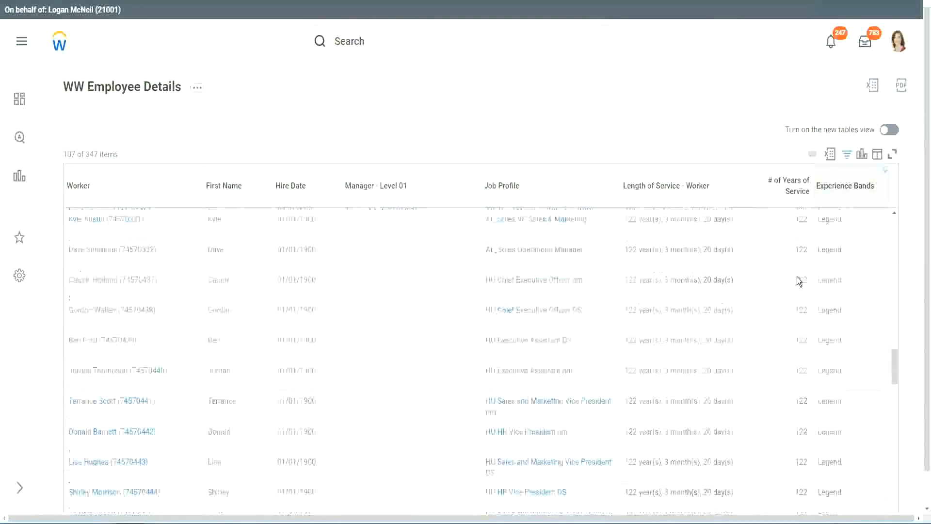
pyautogui.doubleClick(301, 378)
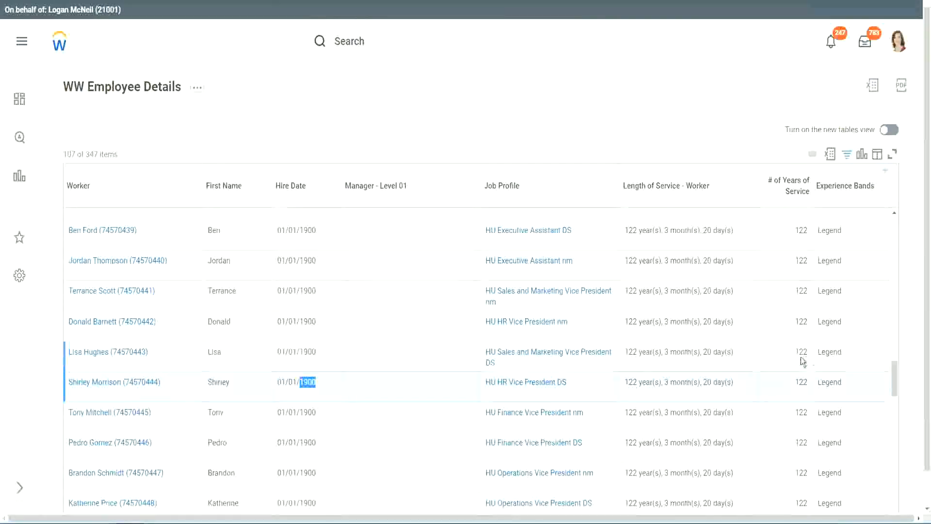
pyautogui.scroll(-2, 800, 356)
pyautogui.scroll(-3, 790, 360)
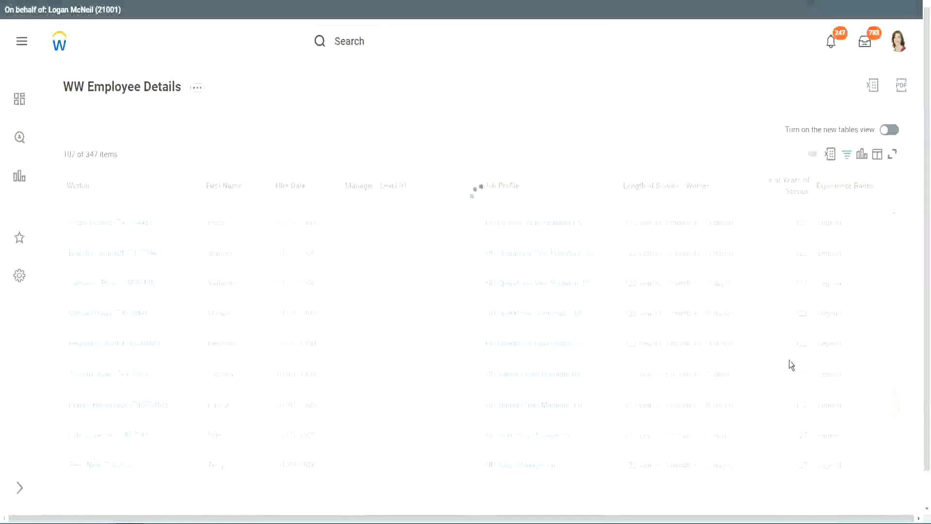
pyautogui.scroll(-18, 789, 359)
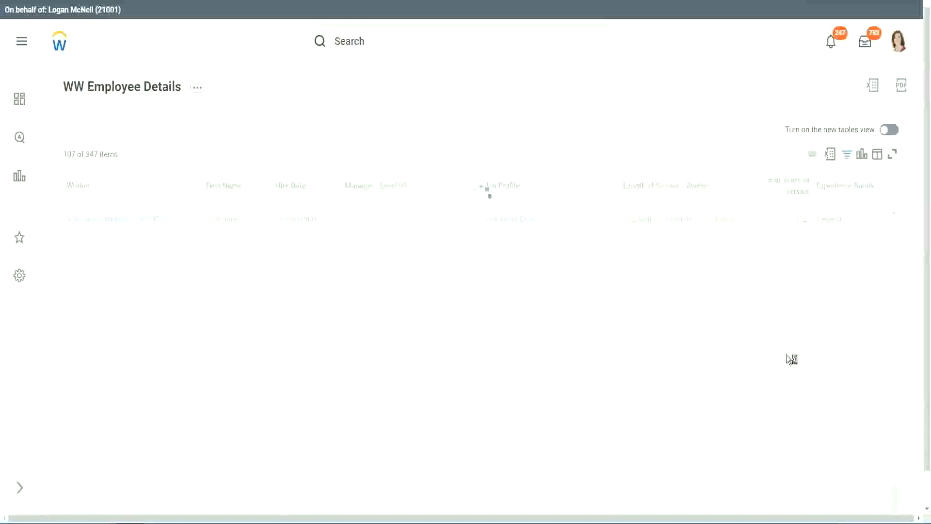
pyautogui.scroll(-2, 776, 319)
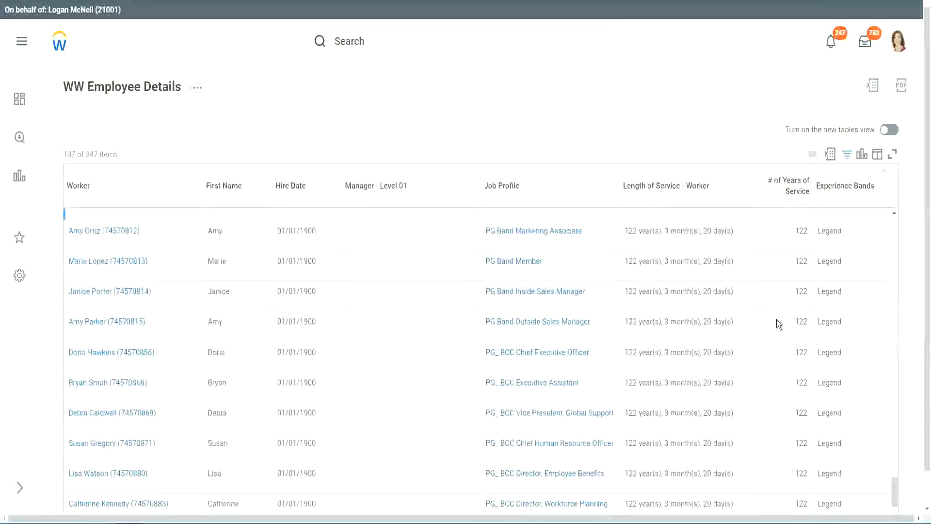
pyautogui.scroll(-2, 776, 319)
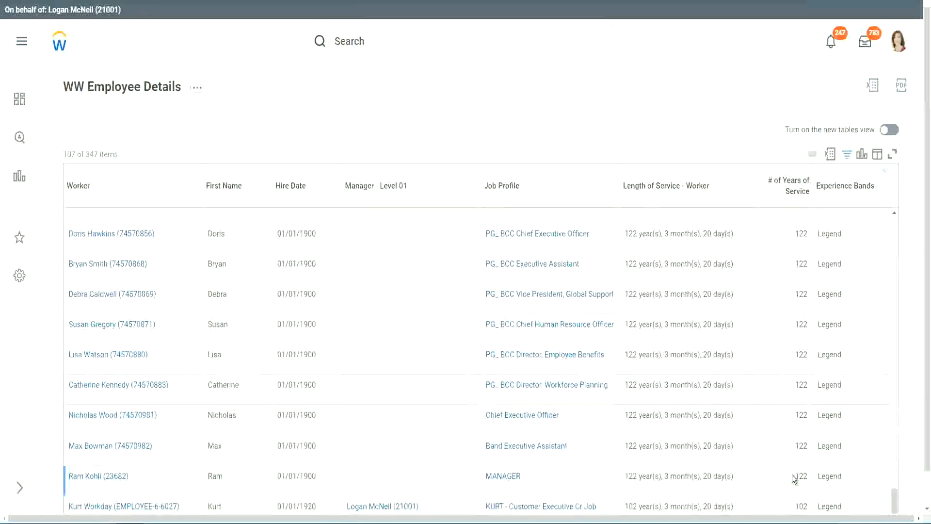
pyautogui.doubleClick(799, 505)
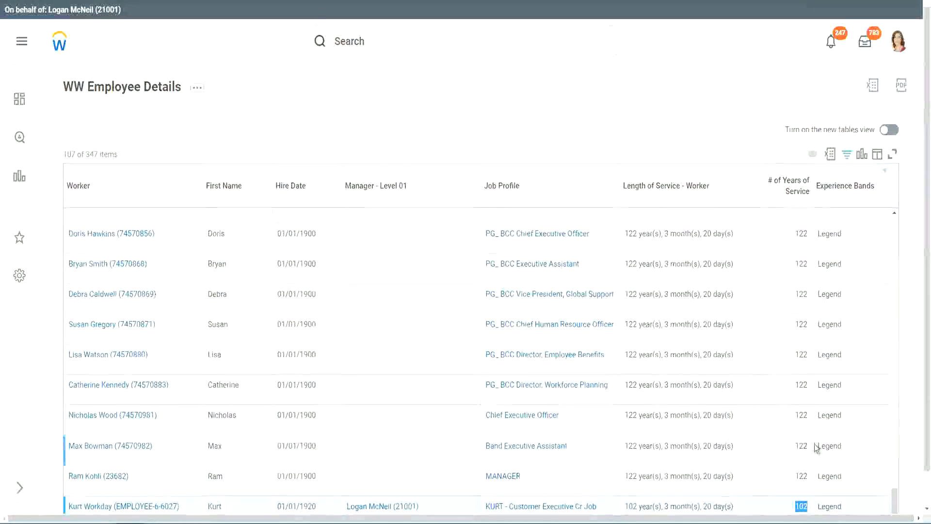
pyautogui.moveTo(800, 415); pyautogui.dragTo(808, 415)
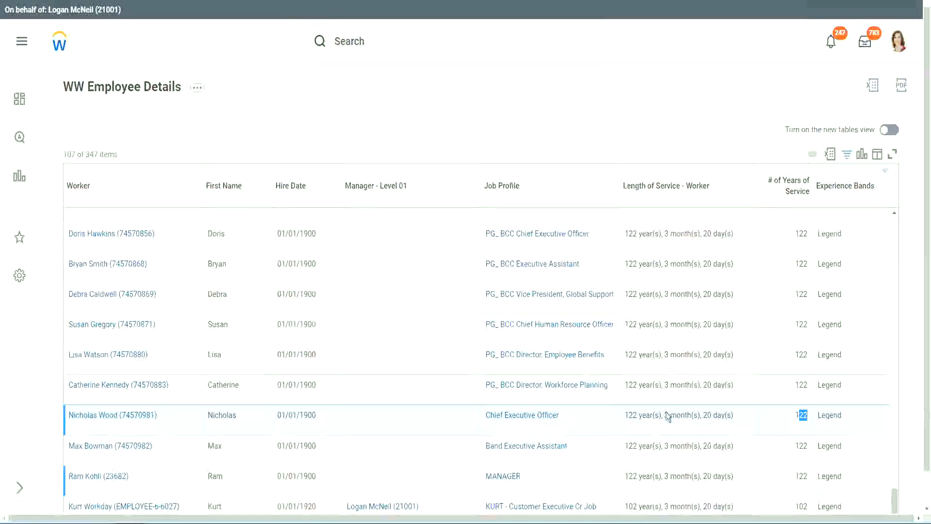
# - Change the Experience Bands filter value to Experienced and apply it
pyautogui.click(782, 386)
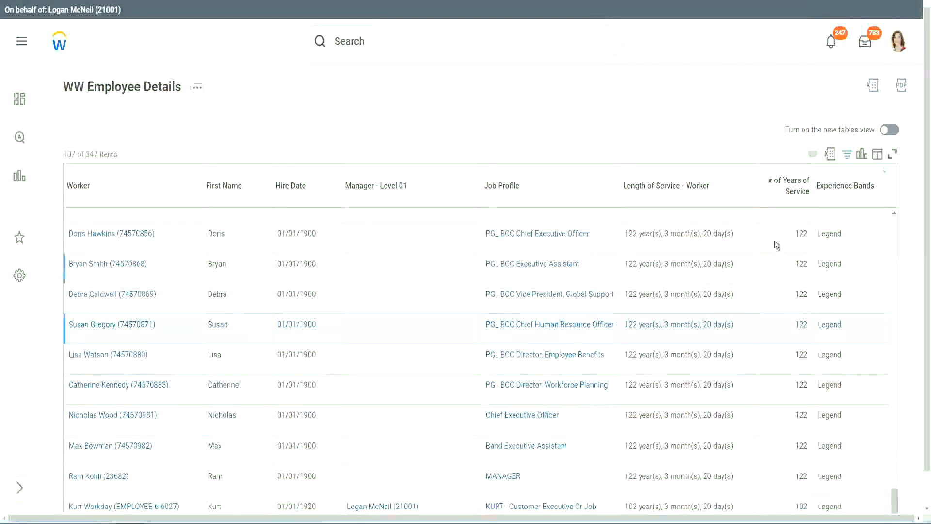
pyautogui.click(851, 191)
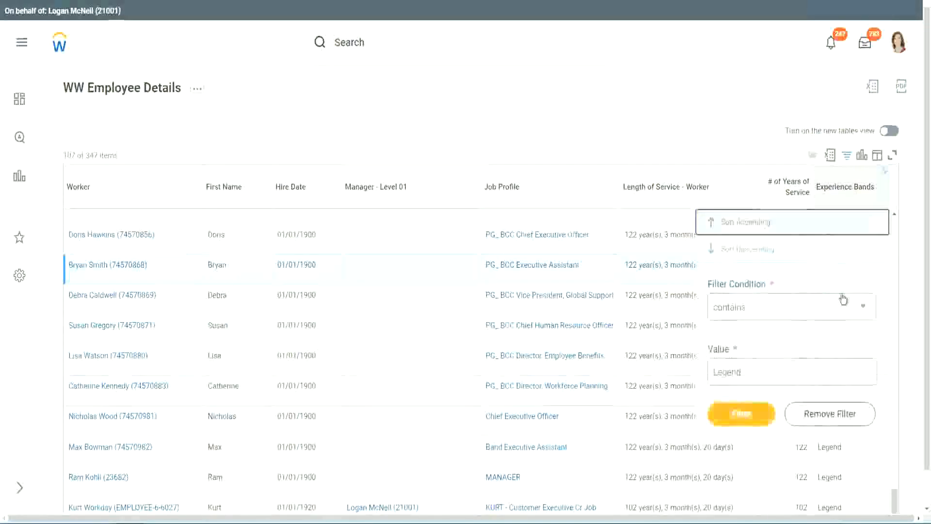
pyautogui.click(765, 381)
pyautogui.hotkey('ctrl', 'a')
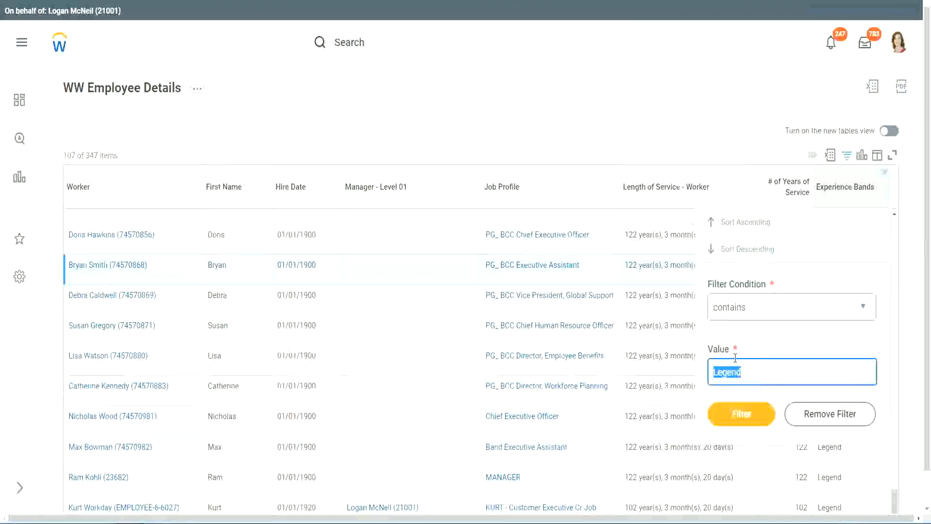
pyautogui.write('Ex')
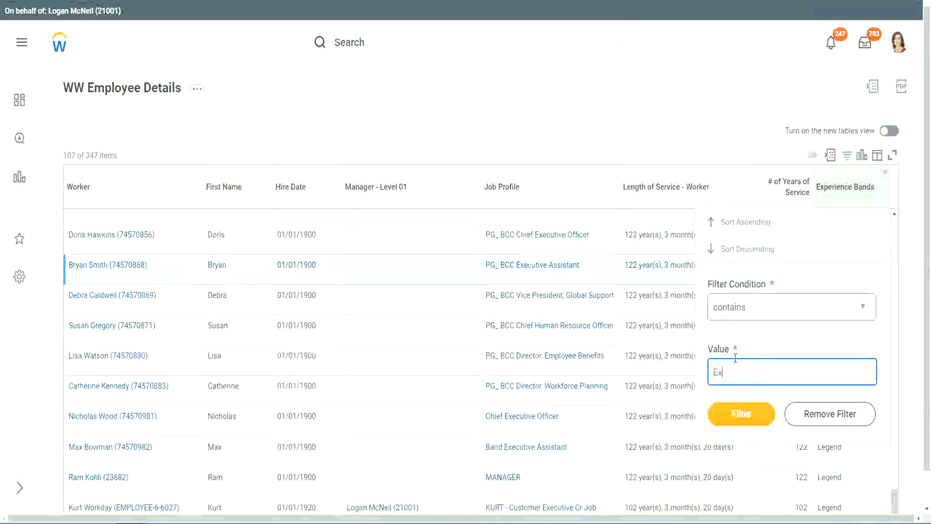
pyautogui.write('pe')
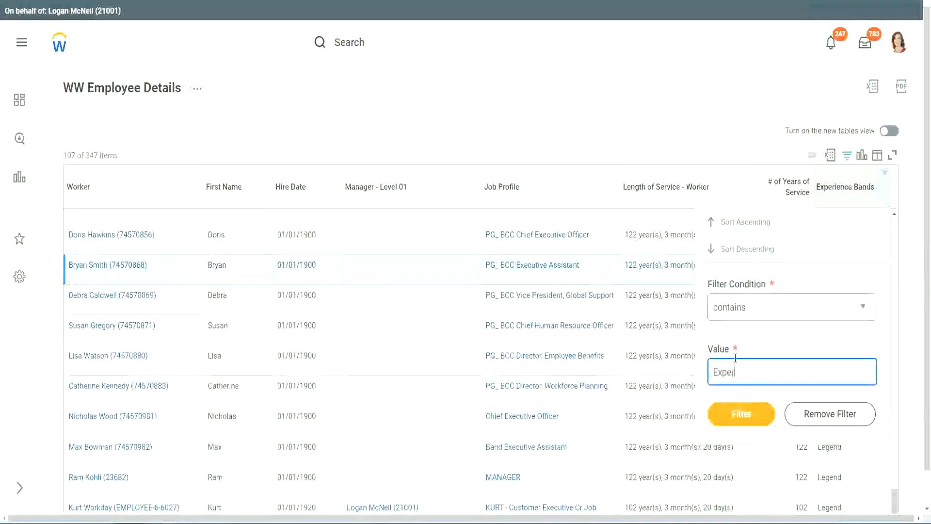
pyautogui.write('rienced')
pyautogui.click(747, 412)
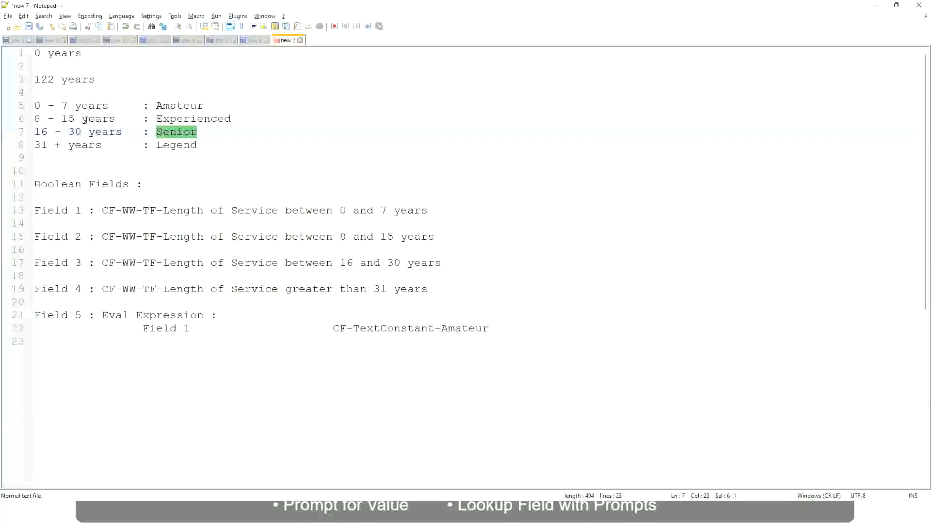
# - Switch to the Notepad++ notes and check the 8 - 15 years range defined for the Experienced band
pyautogui.click(86, 119)
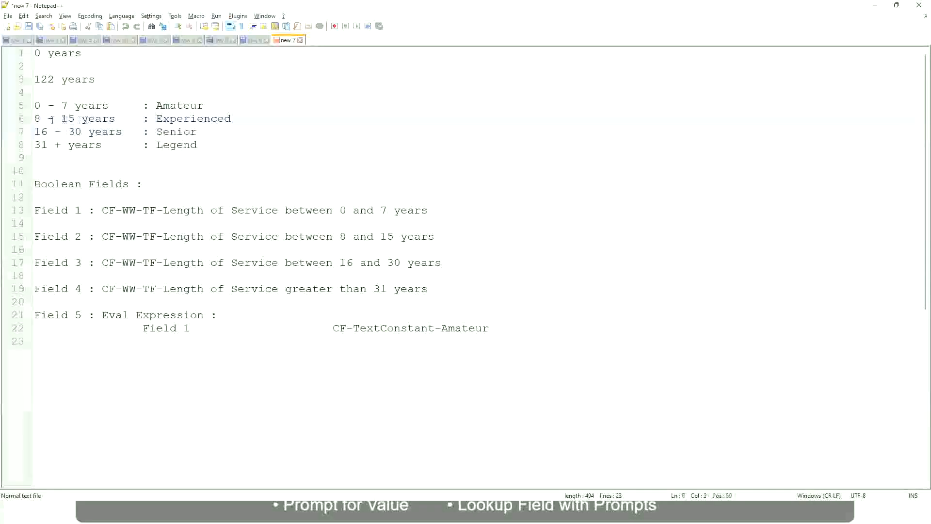
pyautogui.moveTo(41, 119); pyautogui.dragTo(74, 119)
pyautogui.click(77, 119)
pyautogui.click(108, 120)
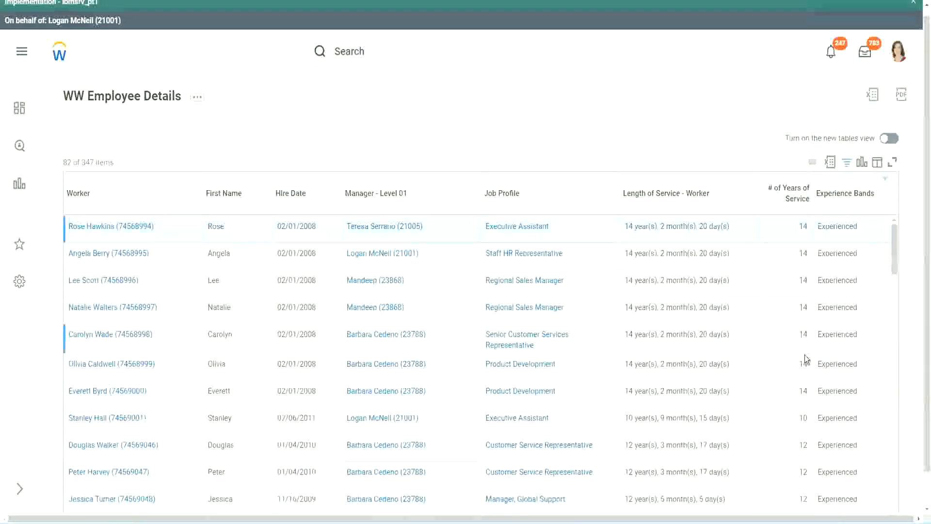
# - Return to the WW Employee Details report in Workday and compare years of service with the band down the Experienced rows
pyautogui.scroll(-2, 804, 353)
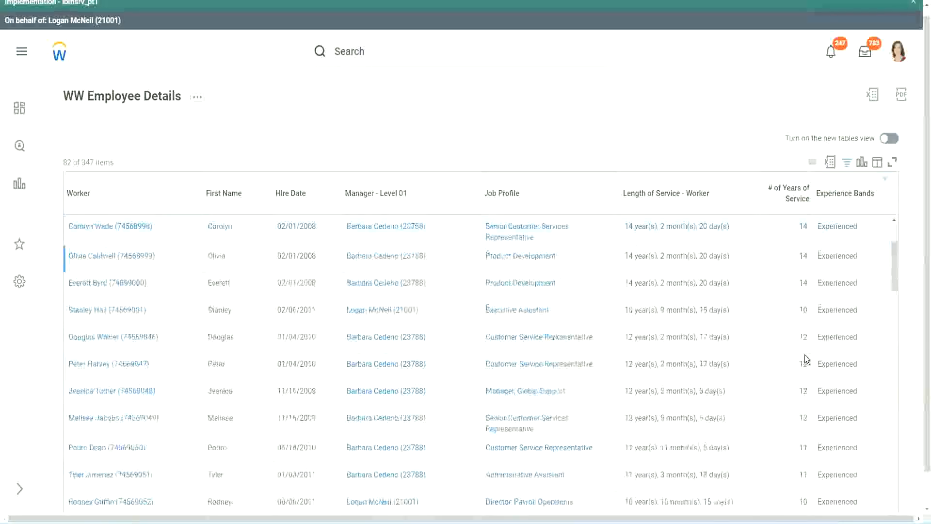
pyautogui.scroll(-2, 804, 358)
pyautogui.doubleClick(803, 256)
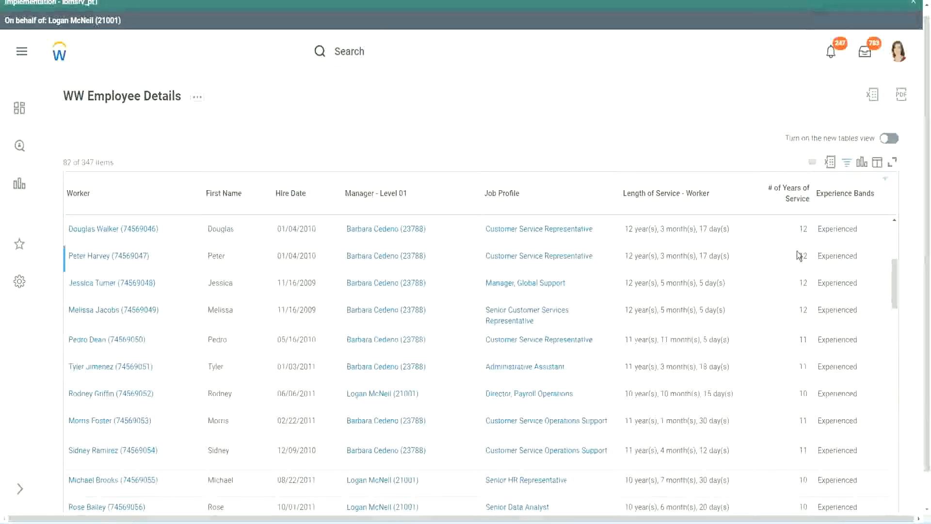
pyautogui.doubleClick(827, 256)
pyautogui.scroll(-2, 805, 359)
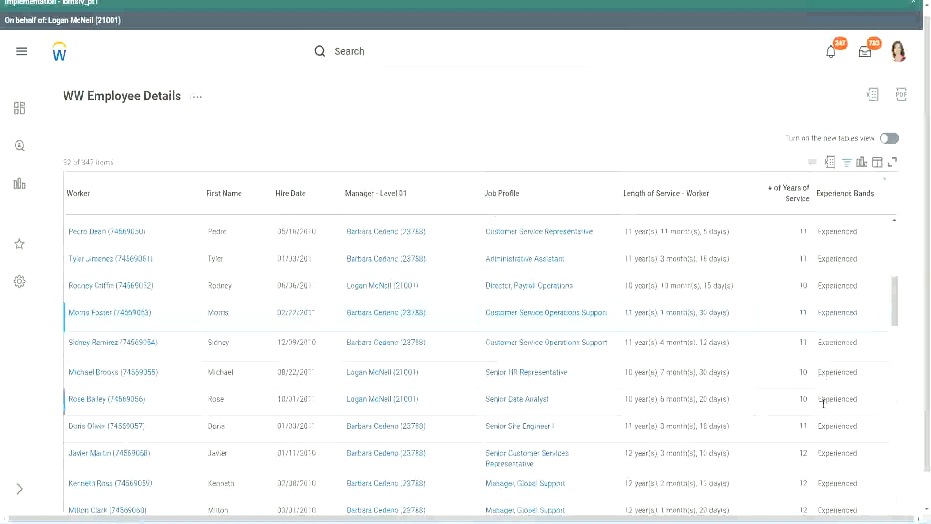
pyautogui.scroll(-5, 822, 402)
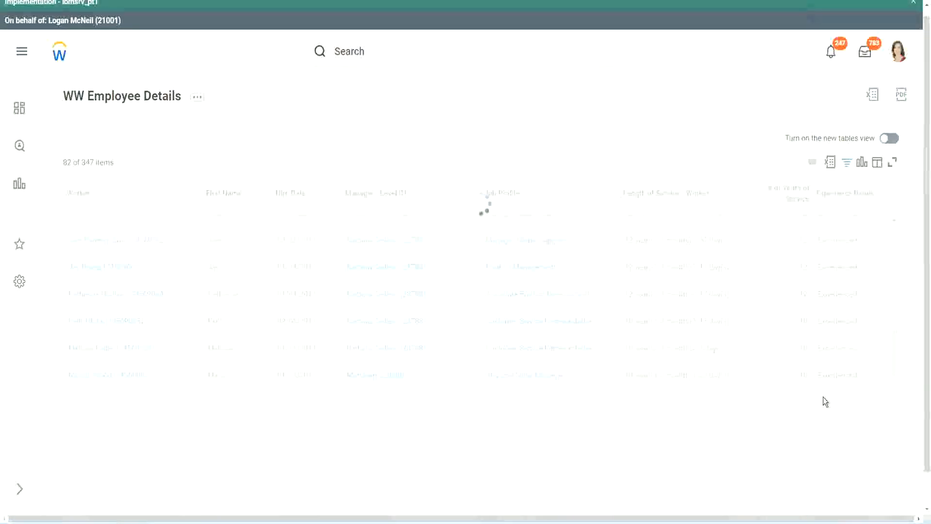